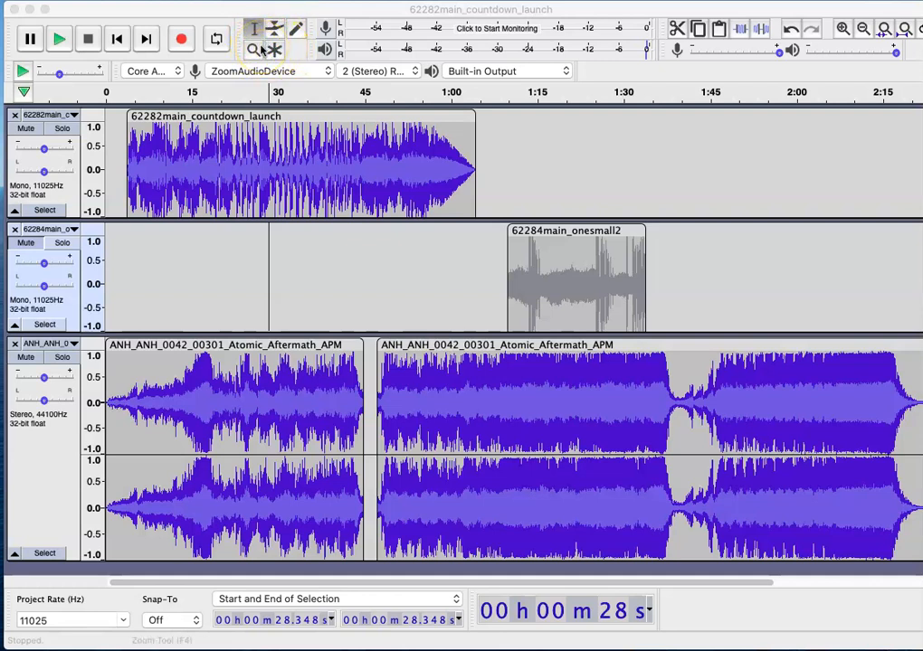
Step: Delete the short section from about 19.8 to 20.2 s of the 62282main_countdown_launch clip
left_click(843, 29)
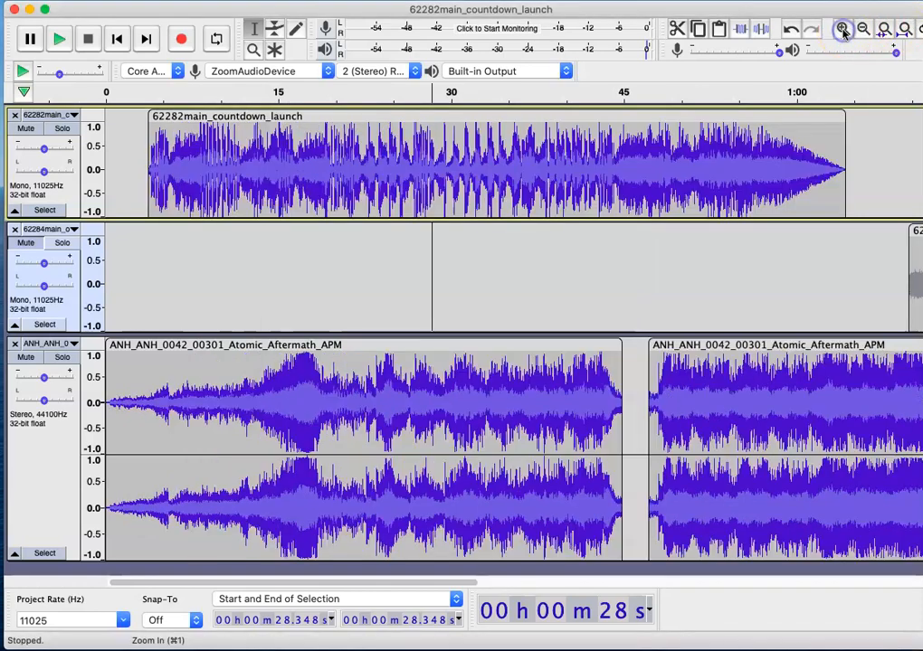
left_click(842, 29)
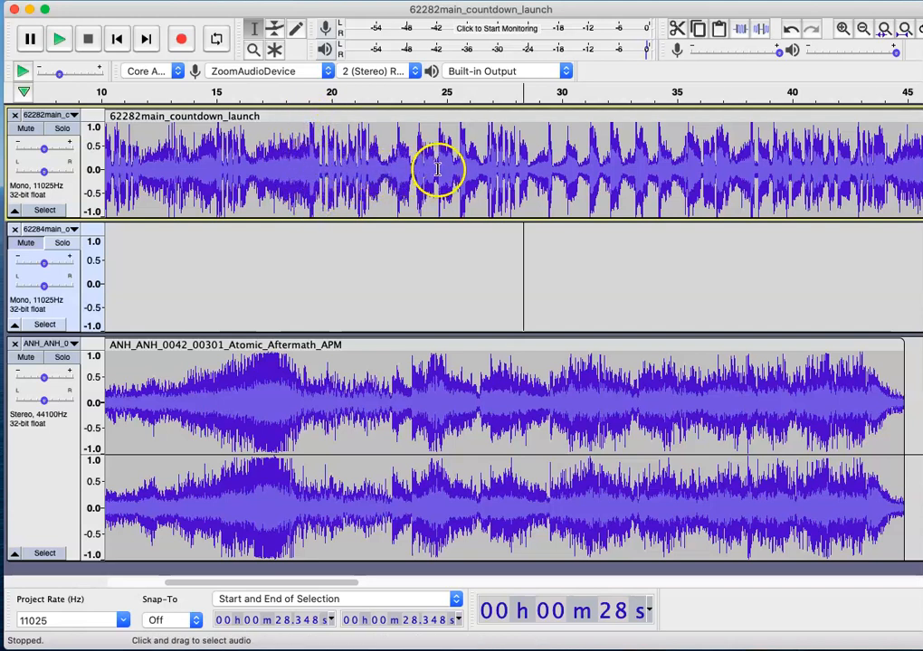
left_click(393, 155)
left_click_drag(413, 161, 438, 161)
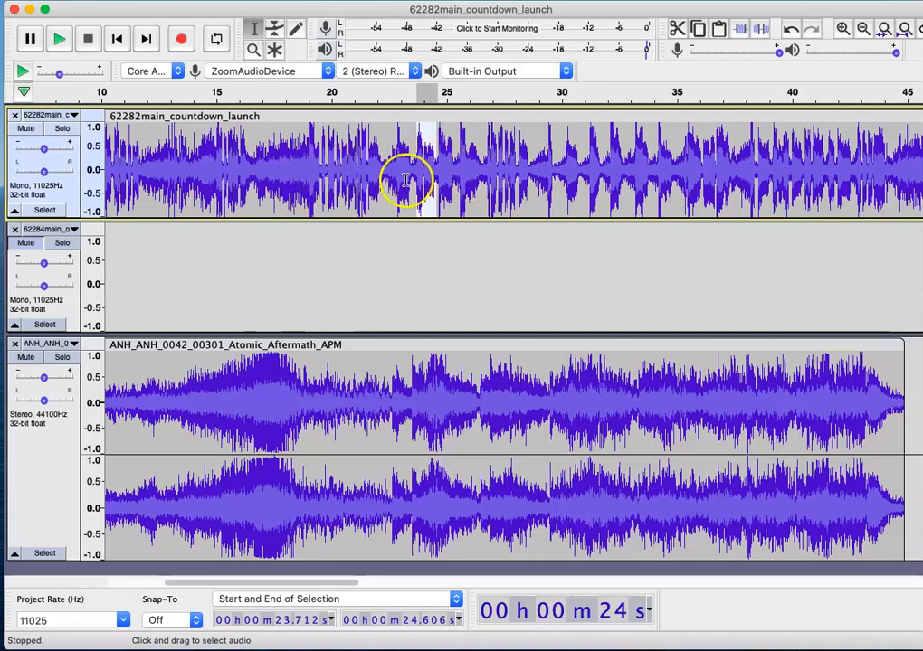
left_click(338, 166)
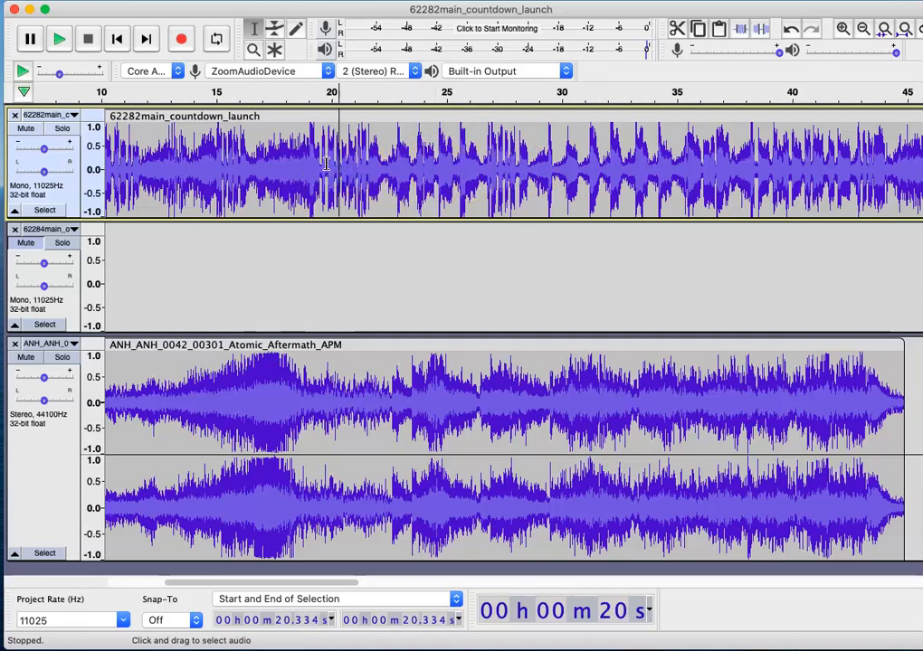
left_click(327, 164)
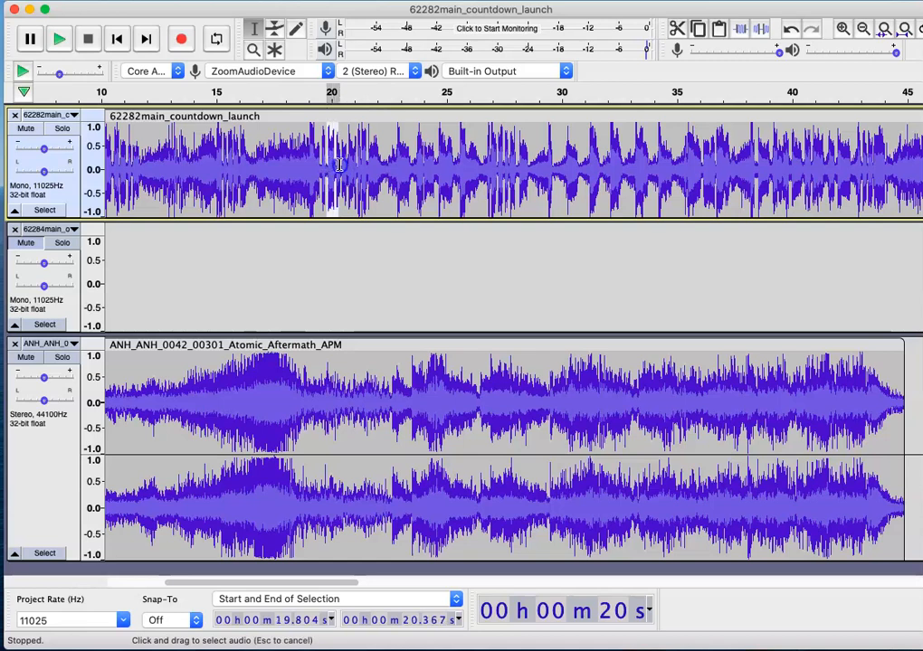
left_click_drag(334, 165, 333, 166)
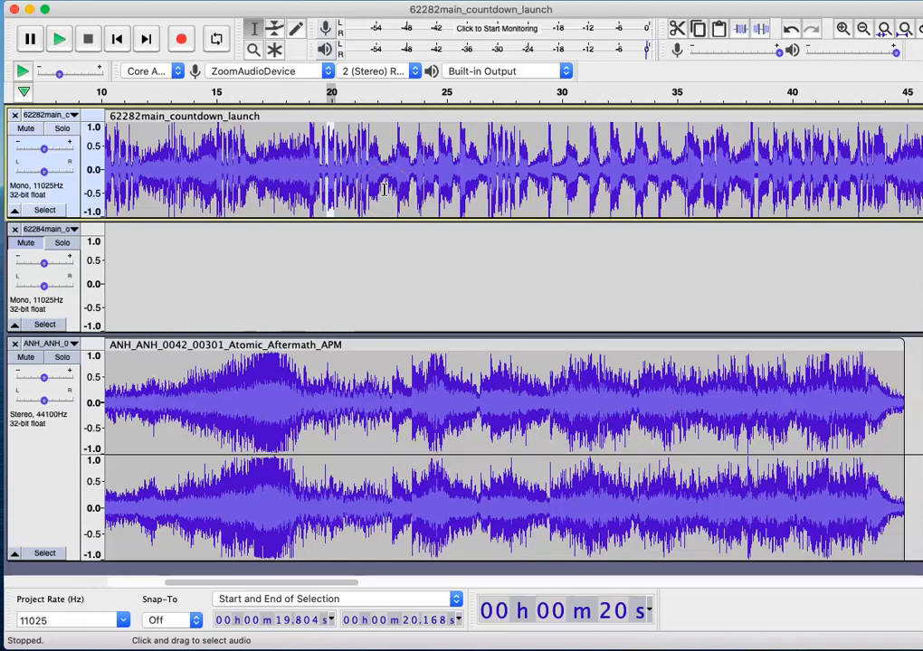
key("Delete")
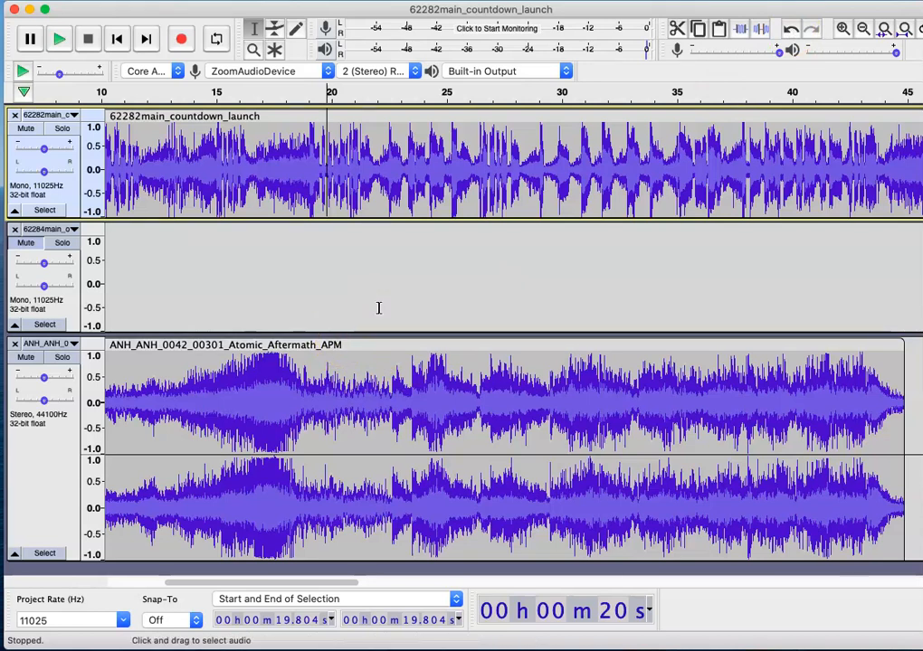
Step: Undo the deletion in the countdown_launch clip and place the cursor at about 20.3 s on its track
key("super+z")
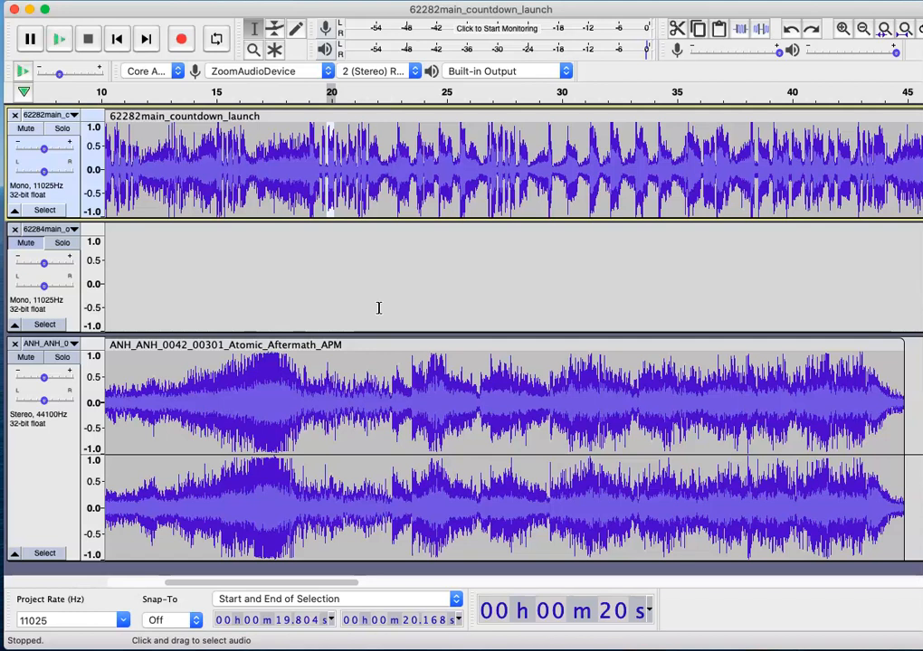
left_click(366, 228)
left_click(336, 204)
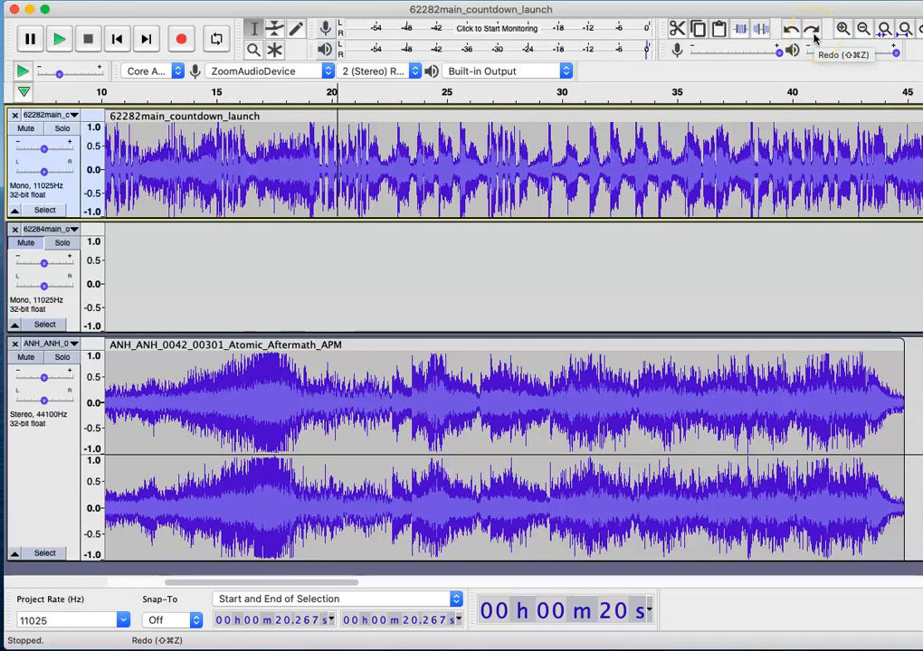
left_click(714, 194)
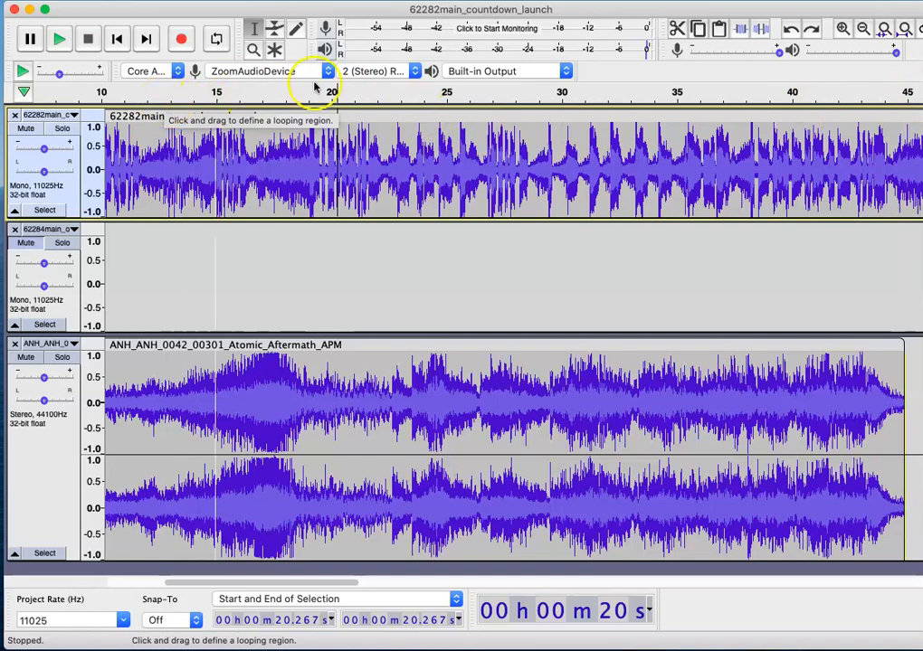
Step: Unmute the 62284main_onesmall2 track and move the countdown_launch clip to start at about 16 s
left_click(905, 31)
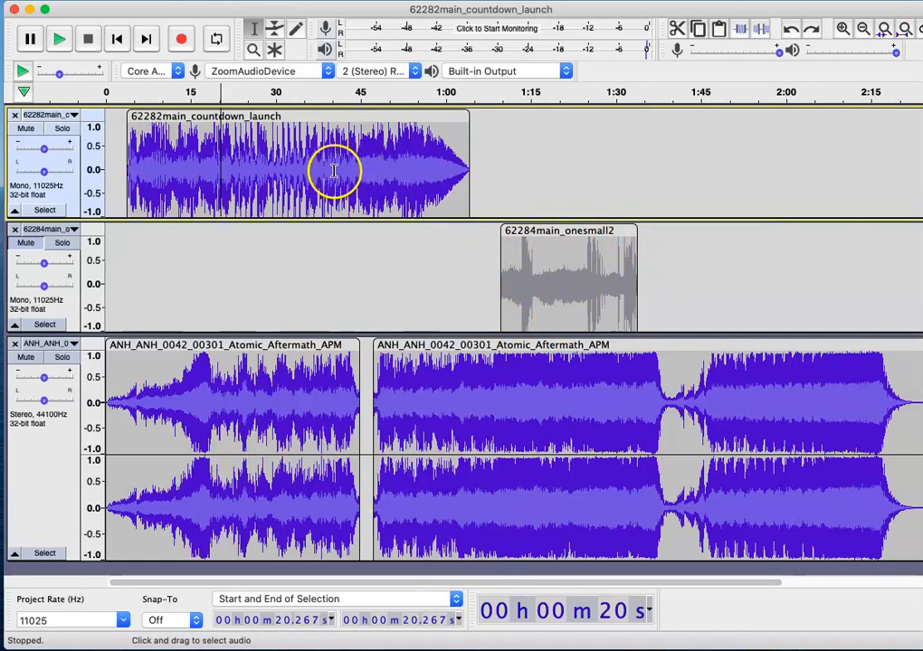
left_click(28, 245)
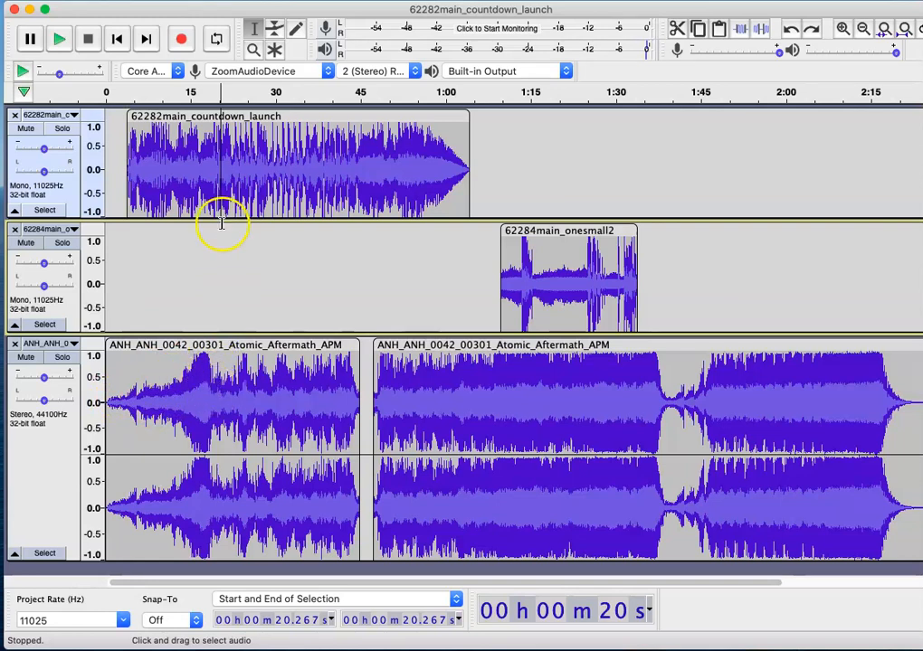
left_click_drag(193, 120, 262, 131)
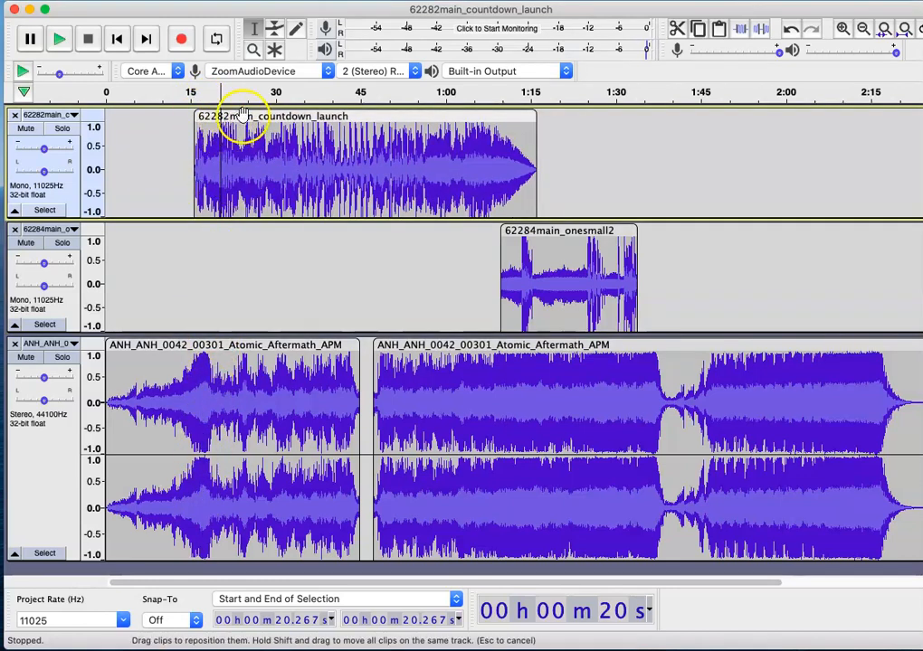
left_click_drag(242, 115, 247, 118)
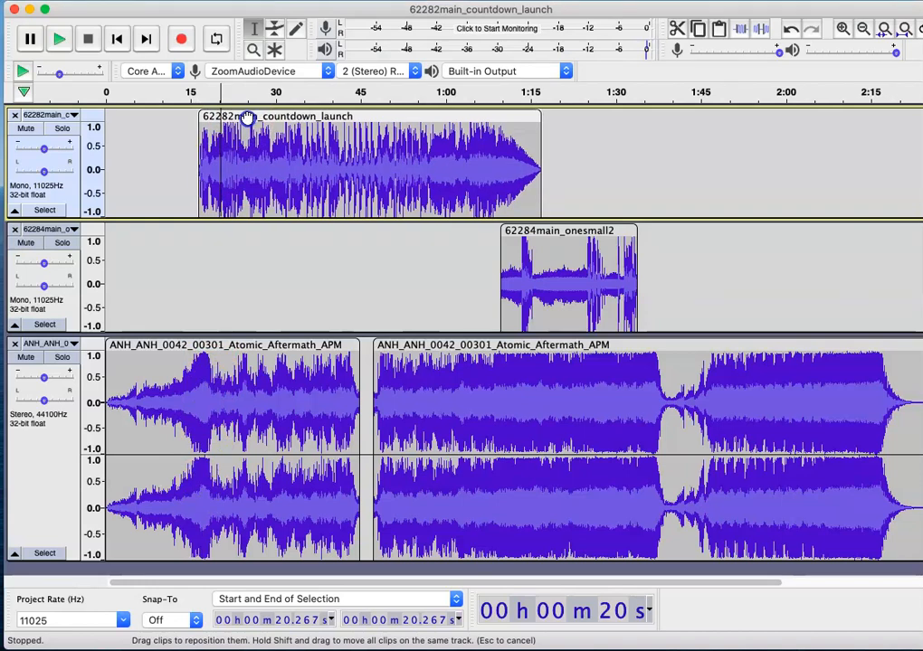
Step: Play the mix from about 13 s and again from about 20 s to judge the voice against the music
left_click(179, 91)
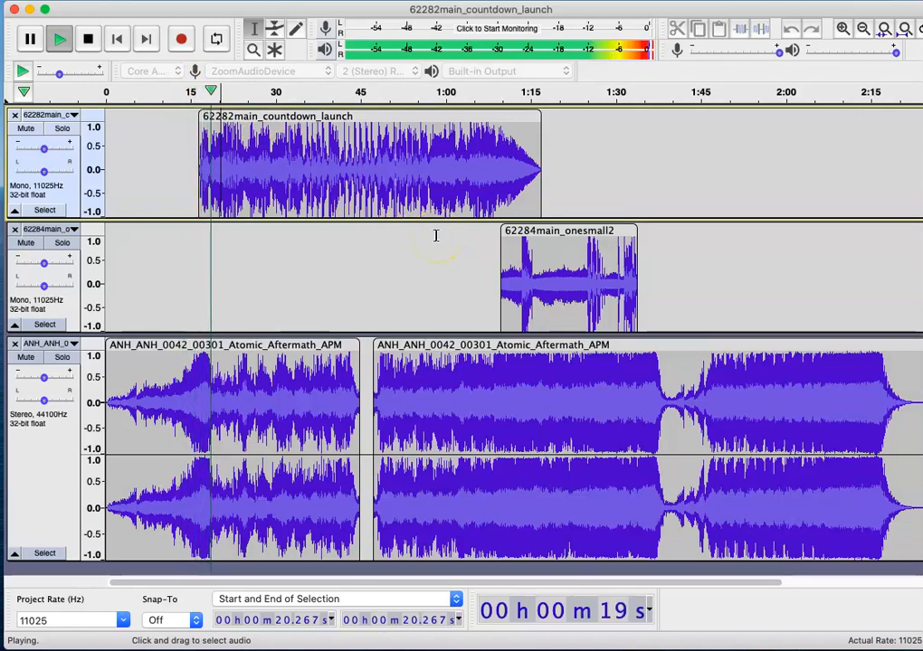
left_click(267, 129)
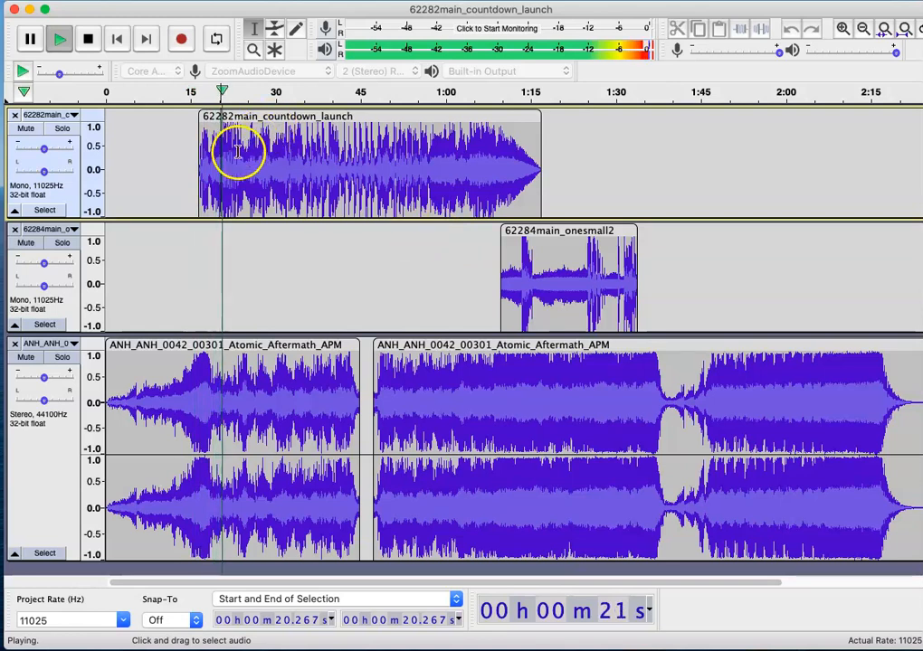
left_click(88, 38)
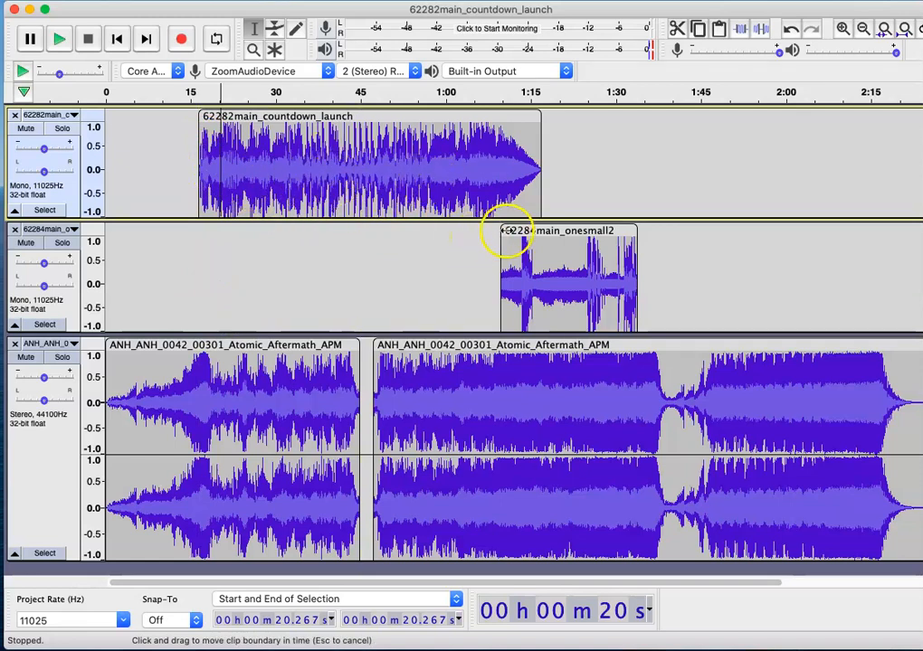
key("space")
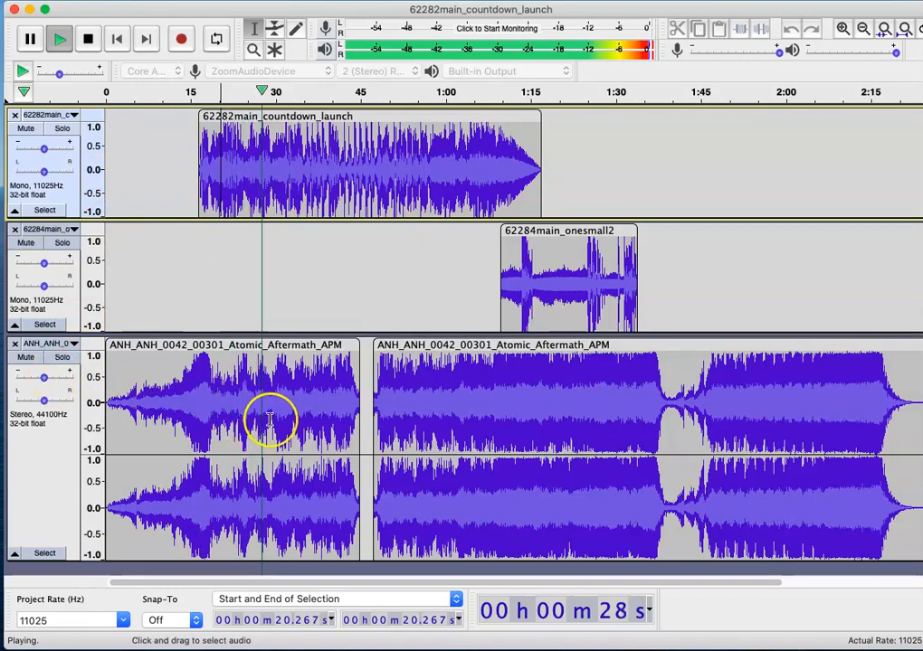
key("space")
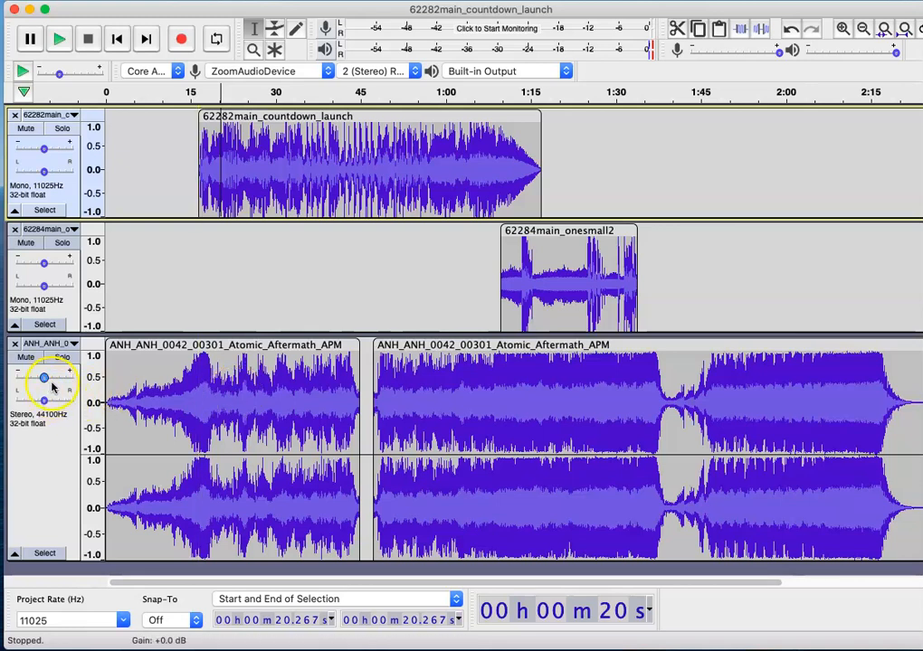
Step: Try a lower gain on the Atomic_Aftermath music track, and raise it back to about 0 dB
left_click_drag(44, 378, 34, 378)
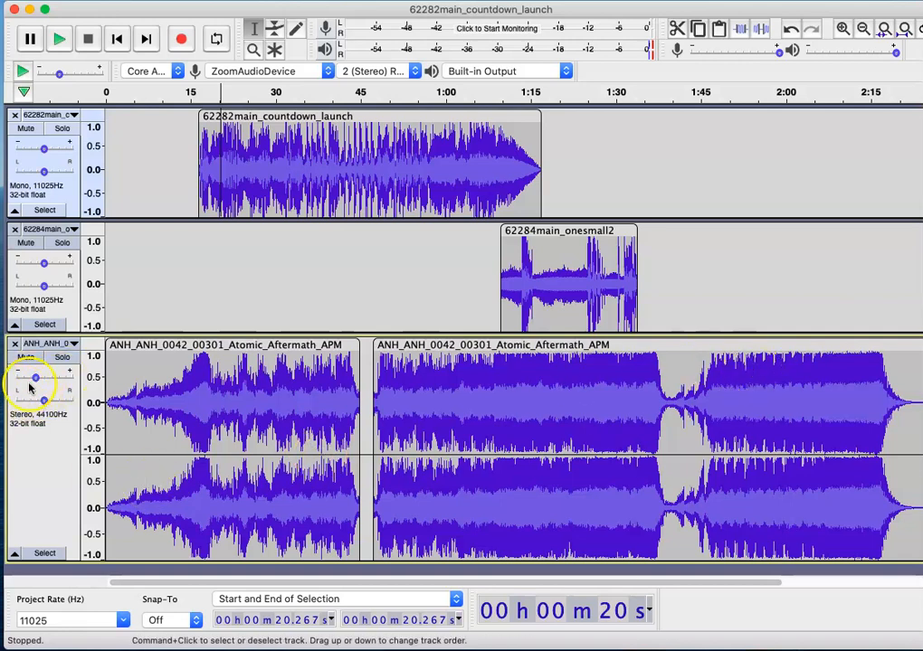
left_click_drag(33, 378, 50, 380)
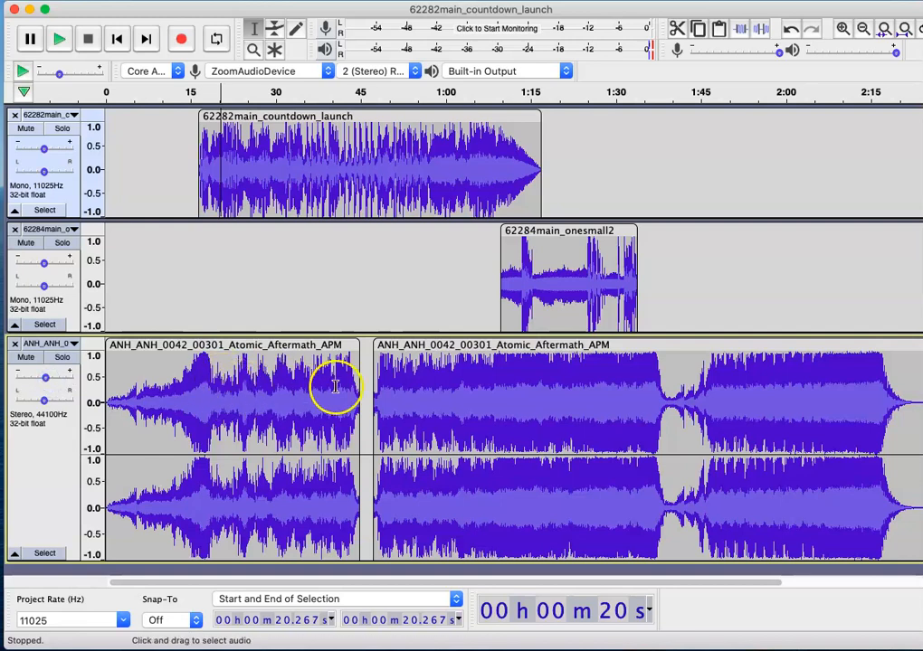
Step: Use the Envelope tool to fade the first music clip from full level at about 20 s to roughly half level from about 23 s
left_click(274, 30)
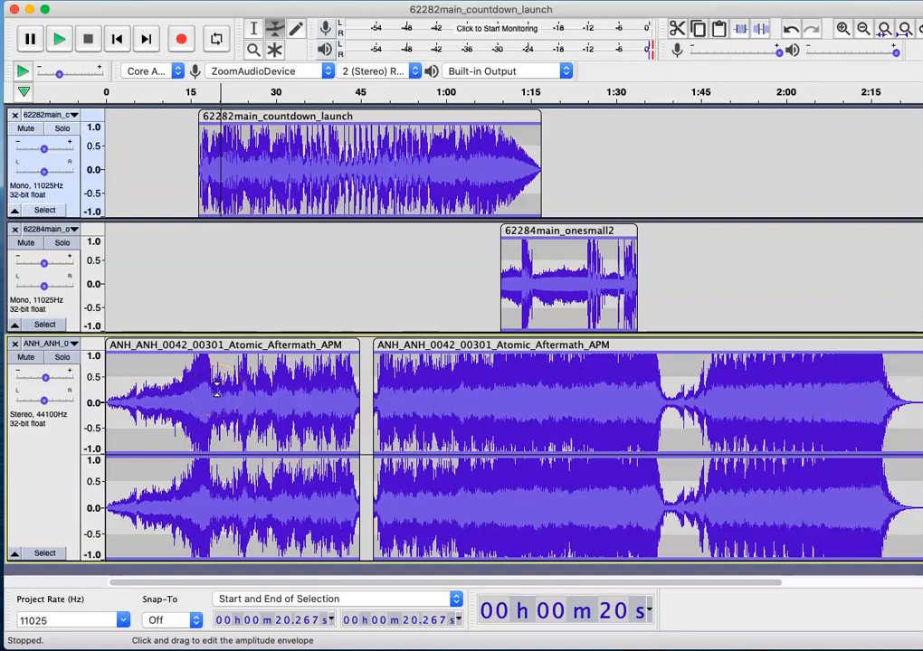
left_click_drag(216, 381, 216, 387)
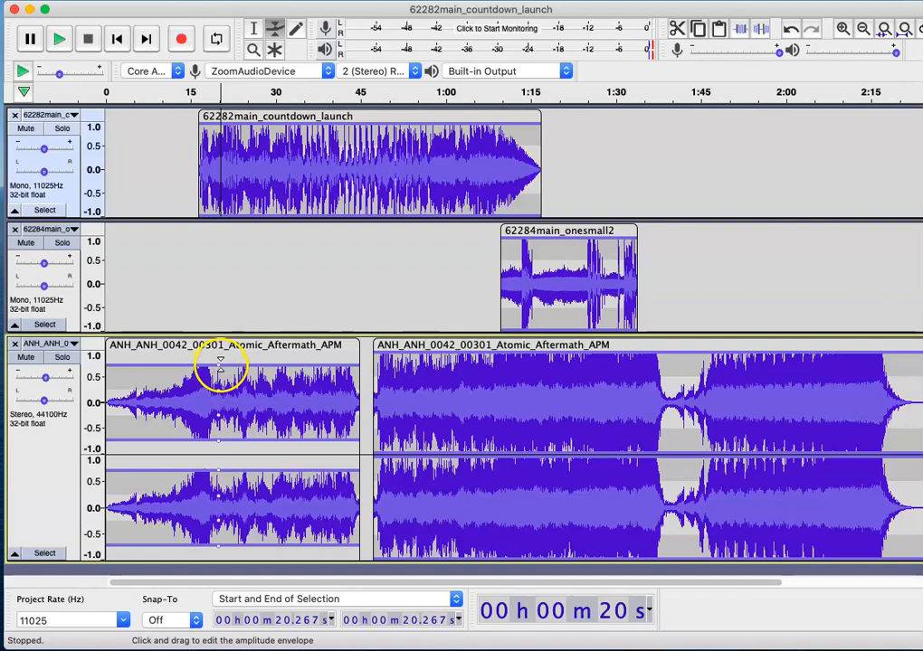
left_click_drag(218, 363, 220, 346)
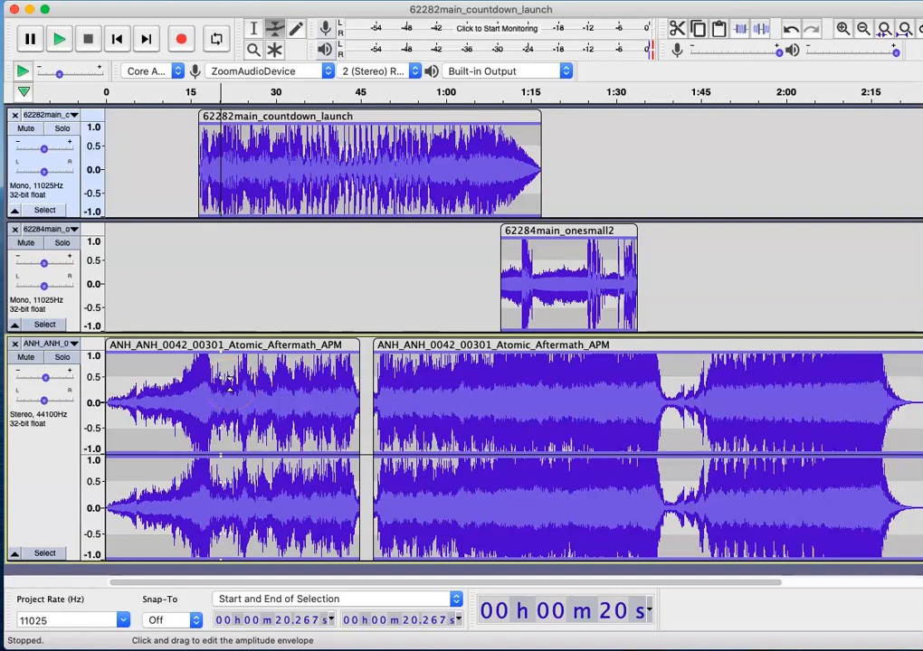
left_click(230, 385)
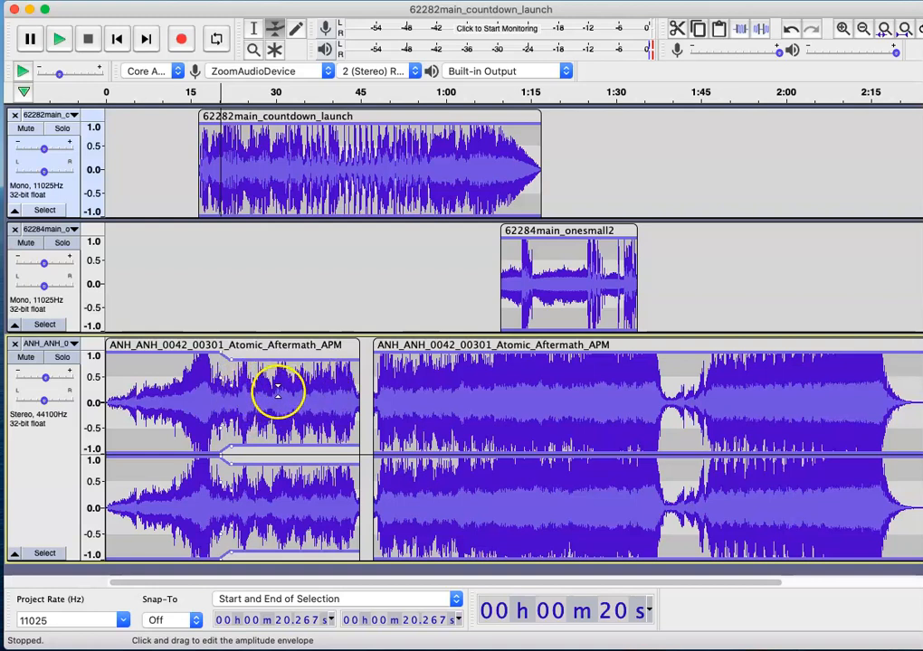
left_click_drag(231, 360, 233, 366)
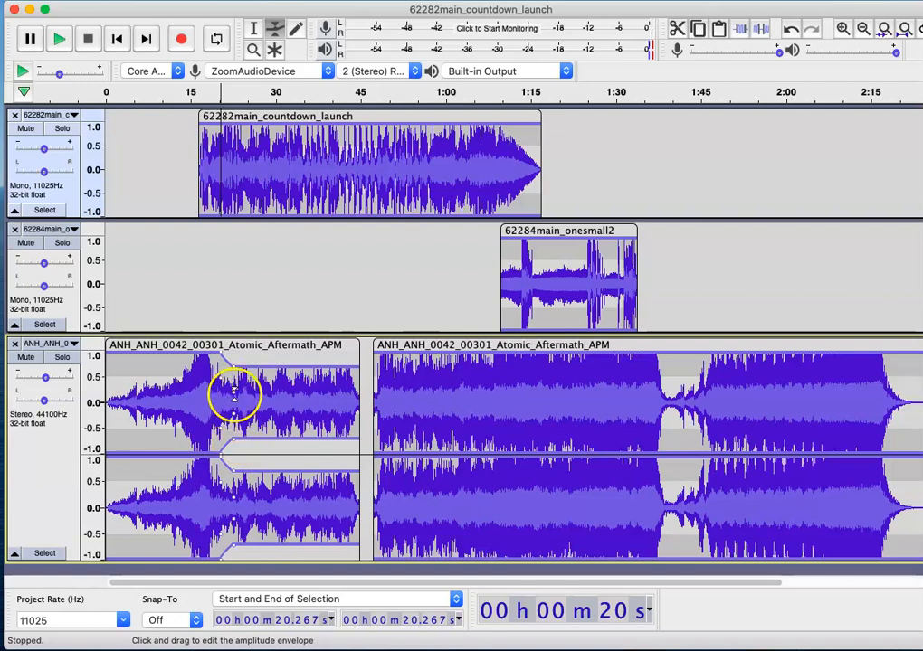
mouse_move(232, 388)
left_mouse_down()
mouse_move(233, 399)
mouse_move(233, 374)
left_mouse_up()
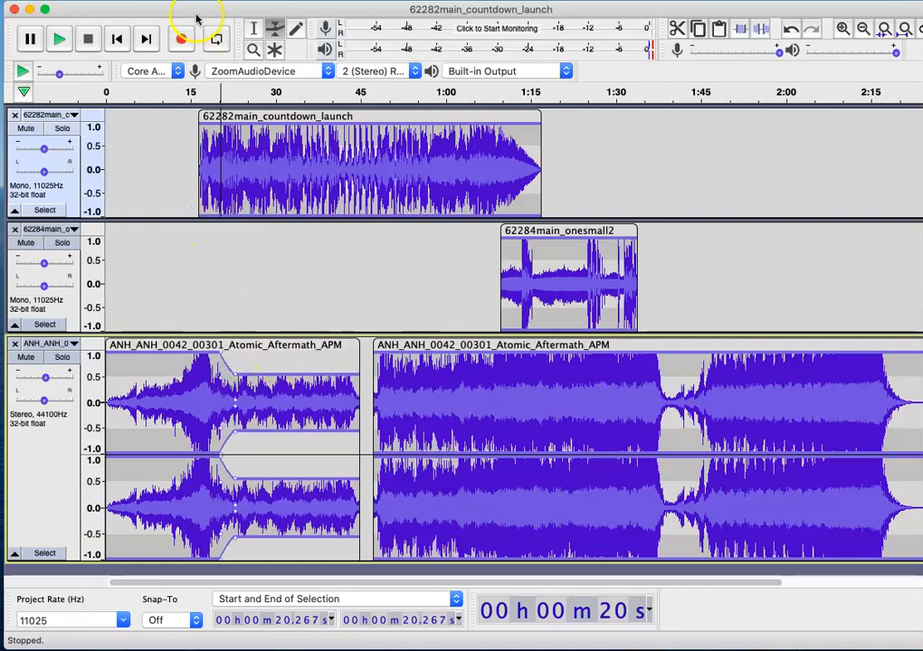
Step: Play the mix from about 15 s to check the lowered music under the countdown voice
left_click(192, 92)
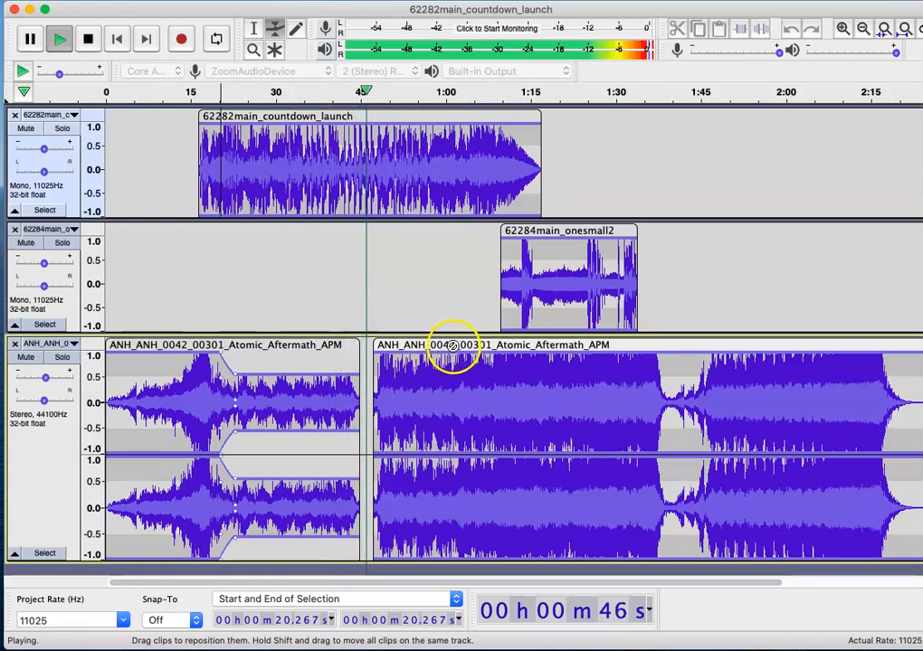
key("space")
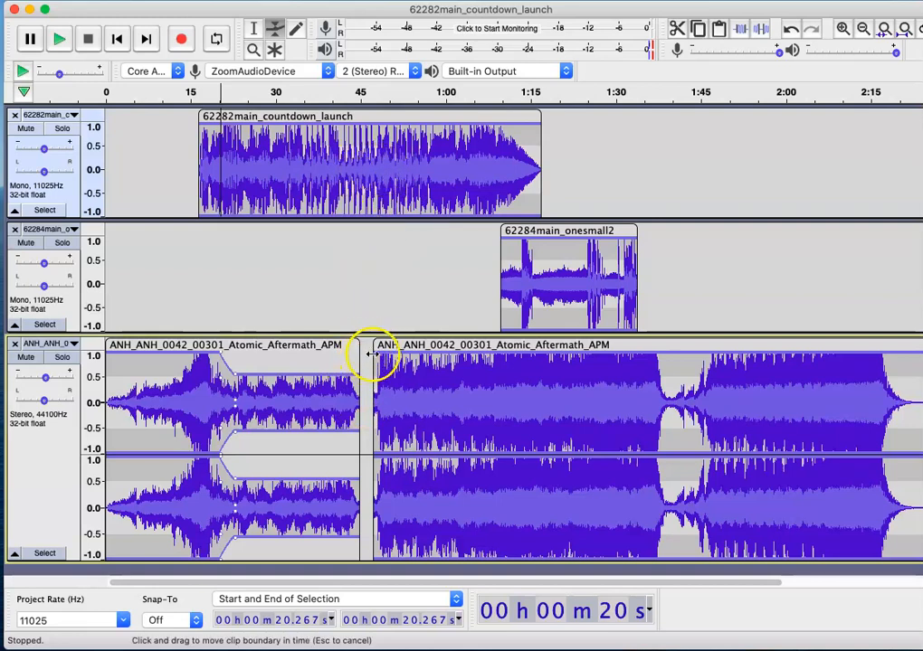
Step: Move the second Atomic_Aftermath clip against the end of the first, and place the selection cursor at about 41.4 s in the first clip
left_click_drag(398, 345, 387, 348)
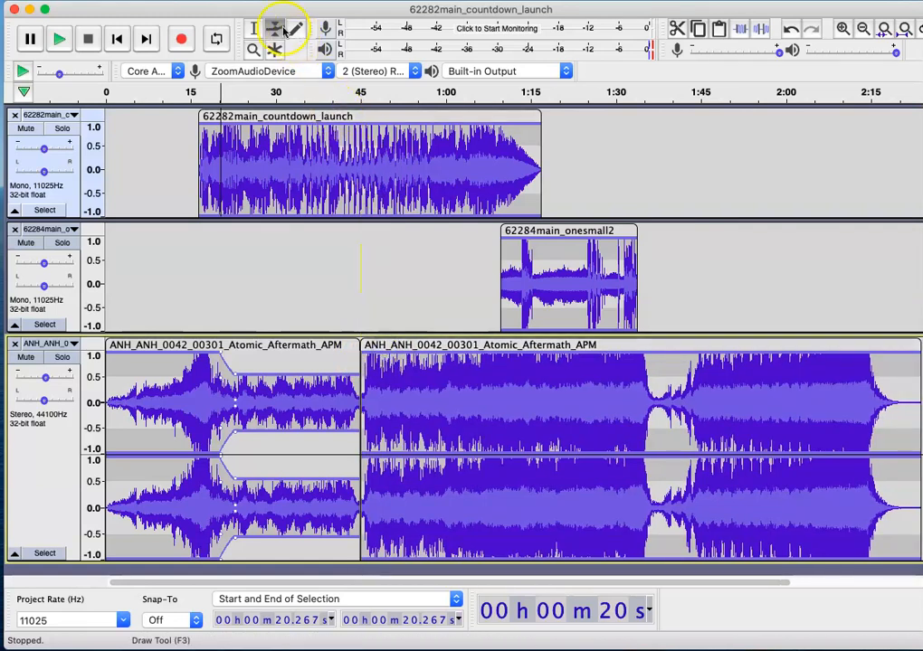
left_click(252, 32)
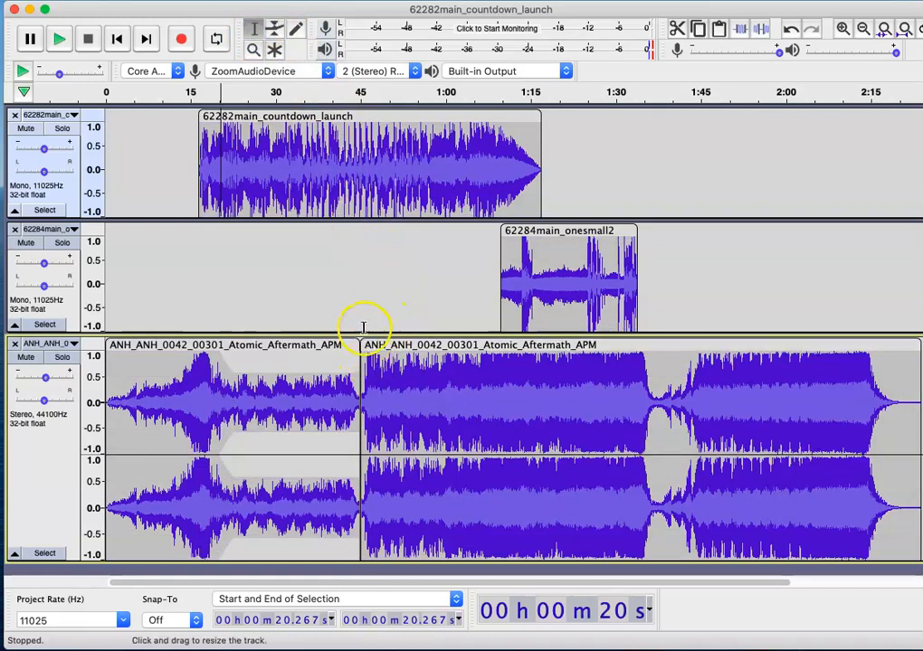
left_click(340, 405)
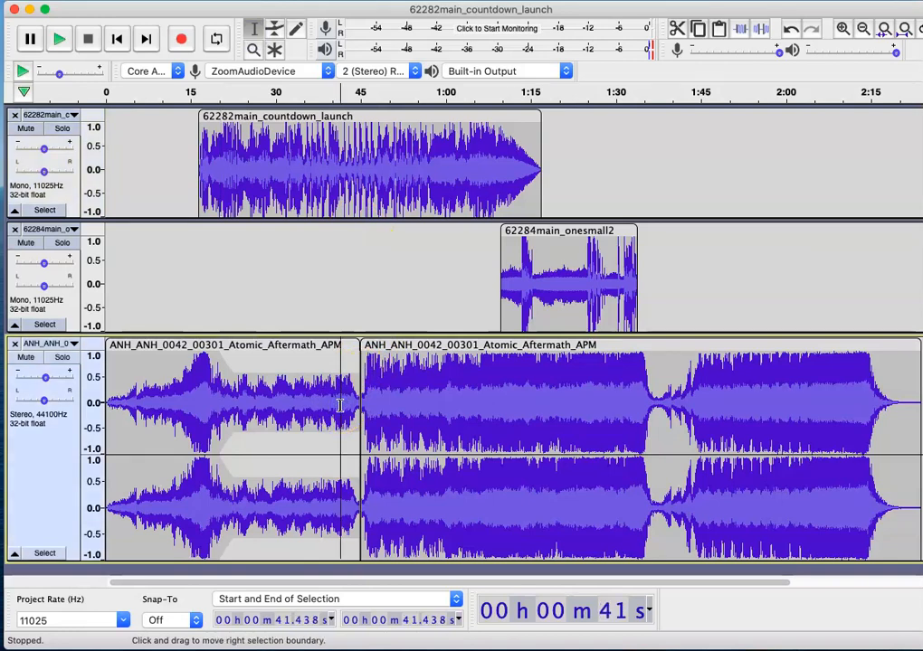
right_click(340, 407)
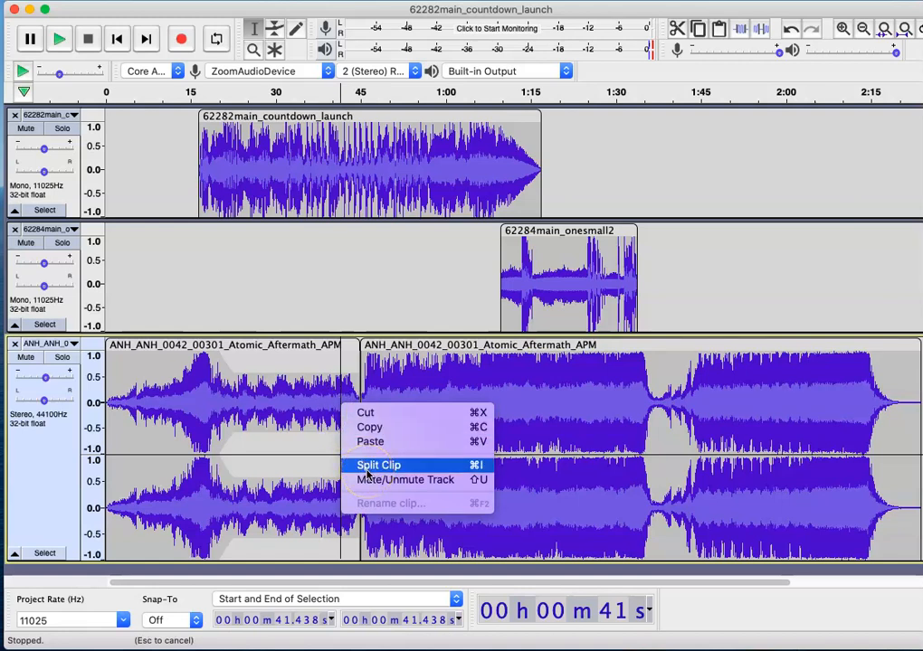
left_click(348, 233)
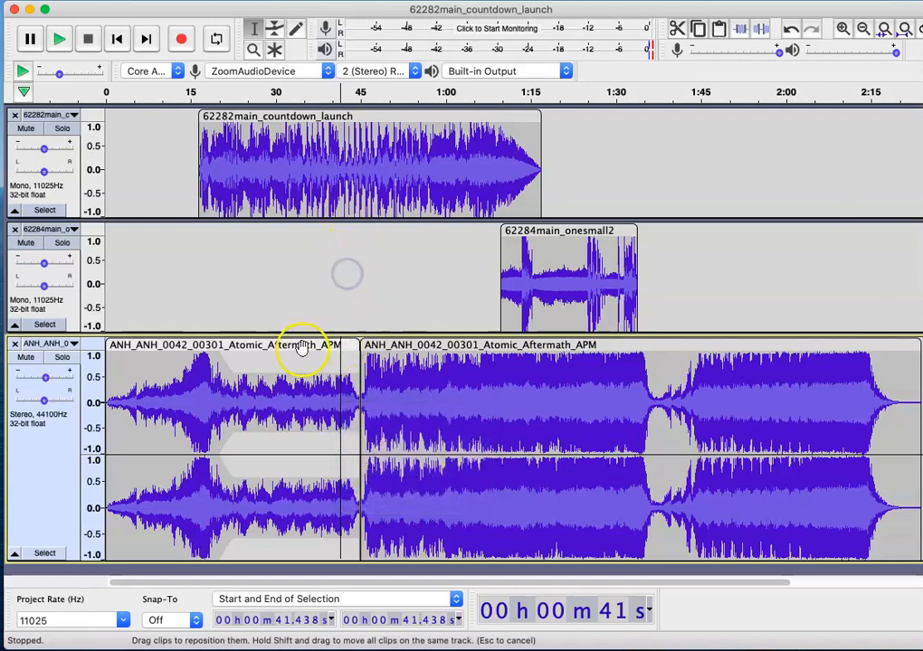
Step: Move the second Atomic_Aftermath clip so it starts at about 48 s, leaving a gap after the first clip
mouse_move(429, 348)
left_mouse_down()
mouse_move(449, 350)
mouse_move(441, 349)
left_mouse_up()
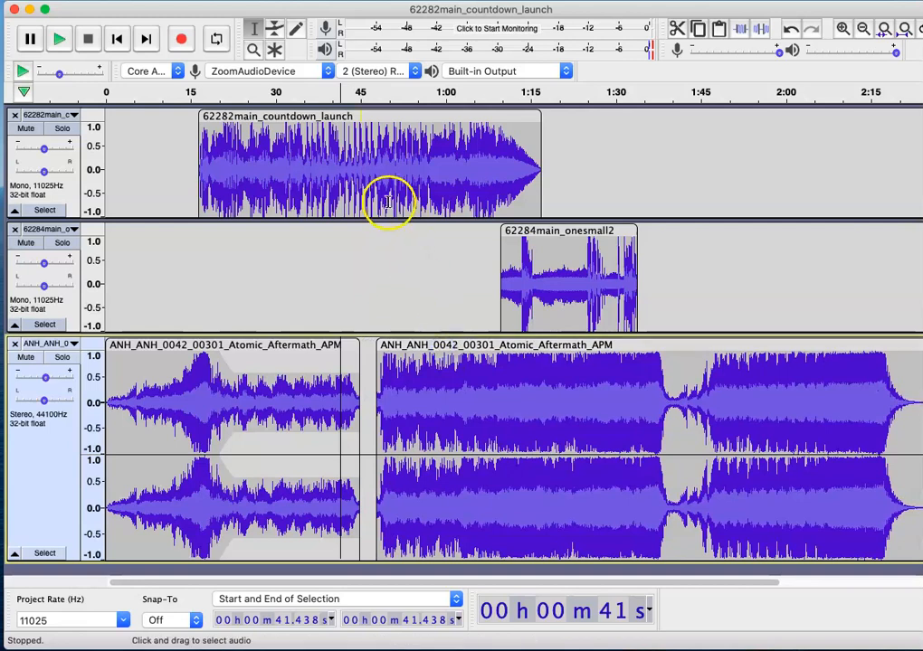
Step: Play the mix across the music gap from about 41 s, and fade out the first Atomic_Aftermath clip from about 42.8 s to its end
left_click(341, 92)
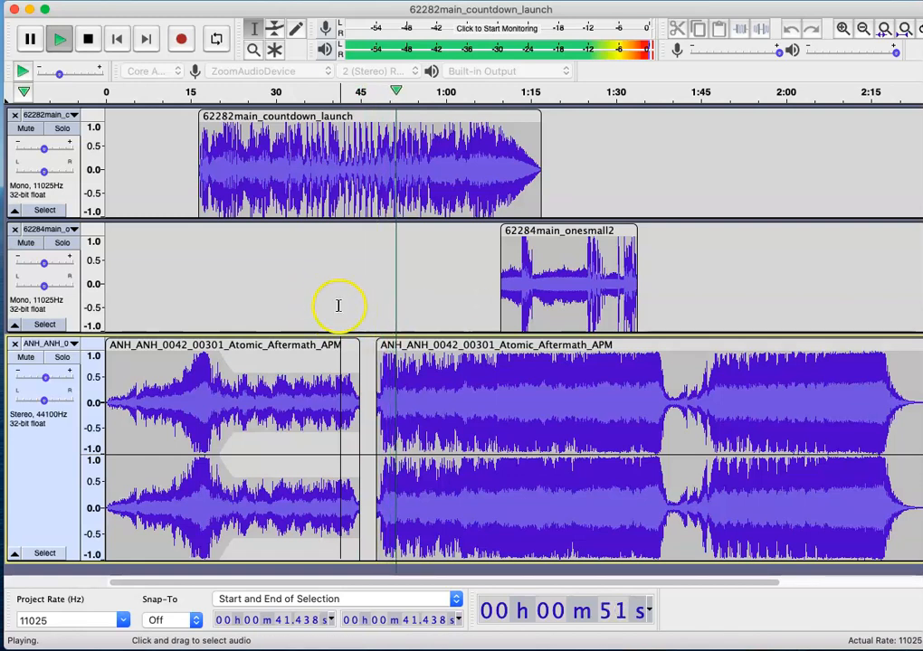
key("space")
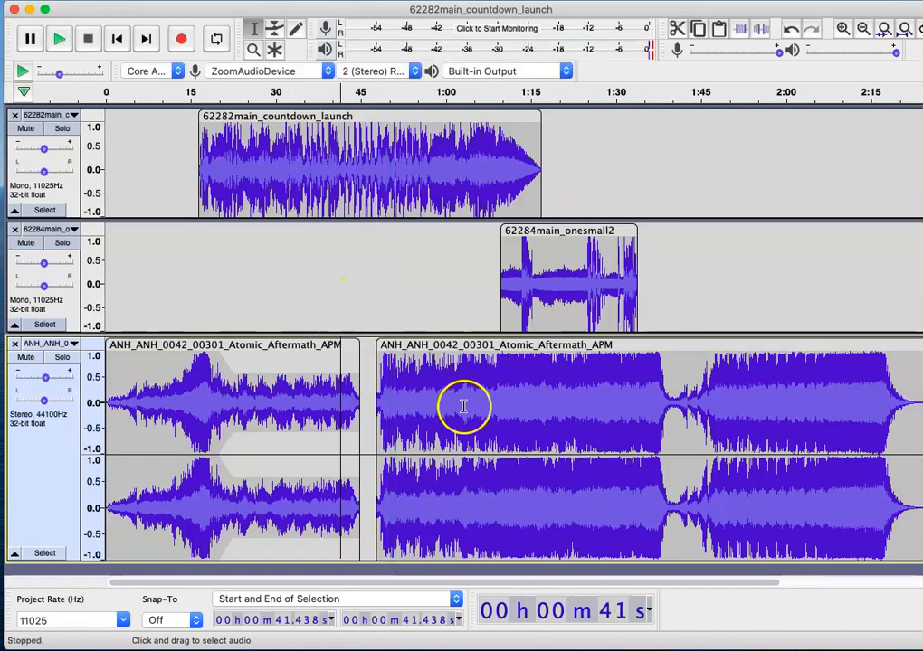
left_click(348, 381)
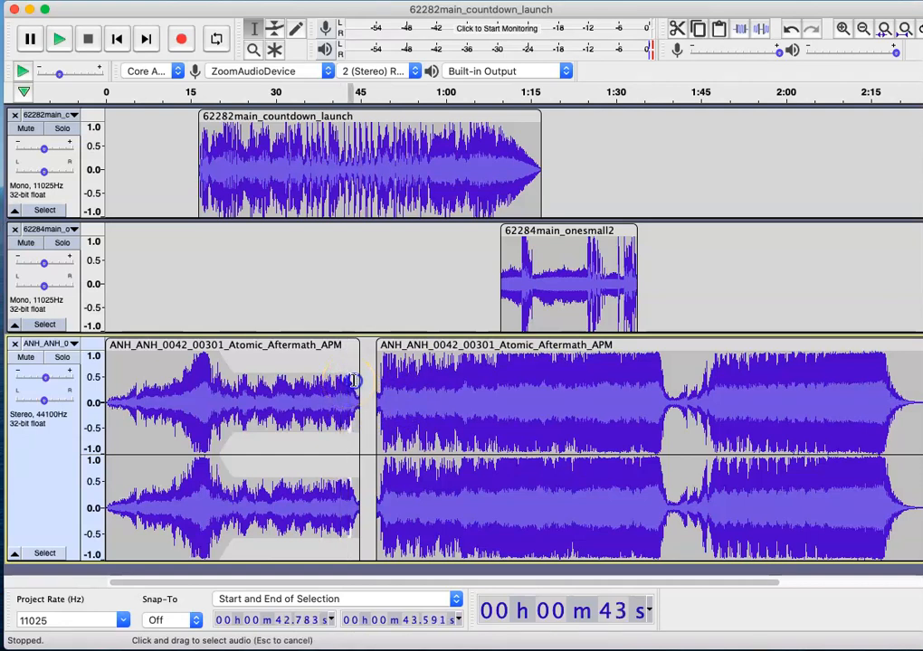
left_click_drag(359, 380, 362, 381)
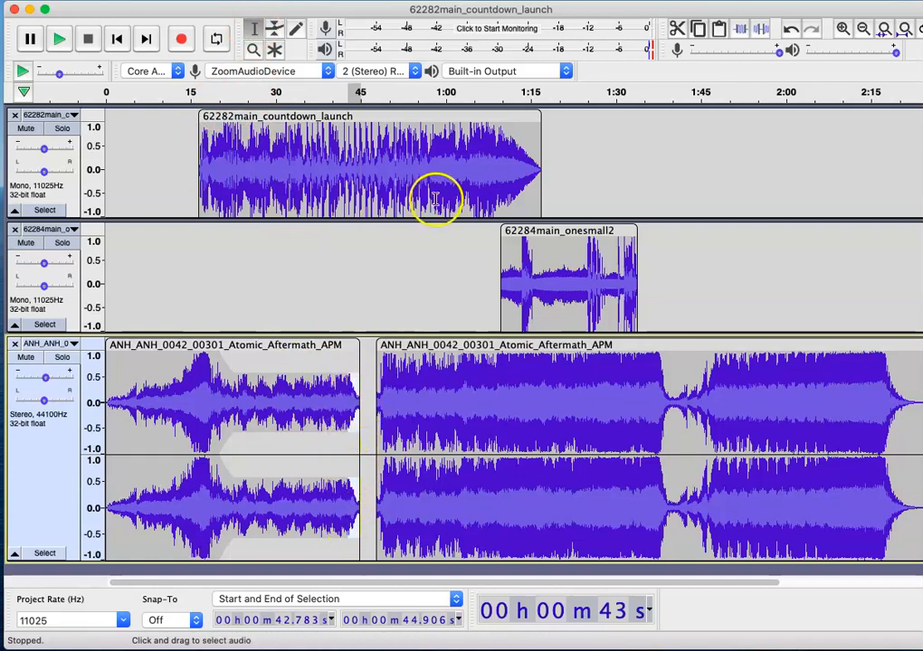
left_click(427, 0)
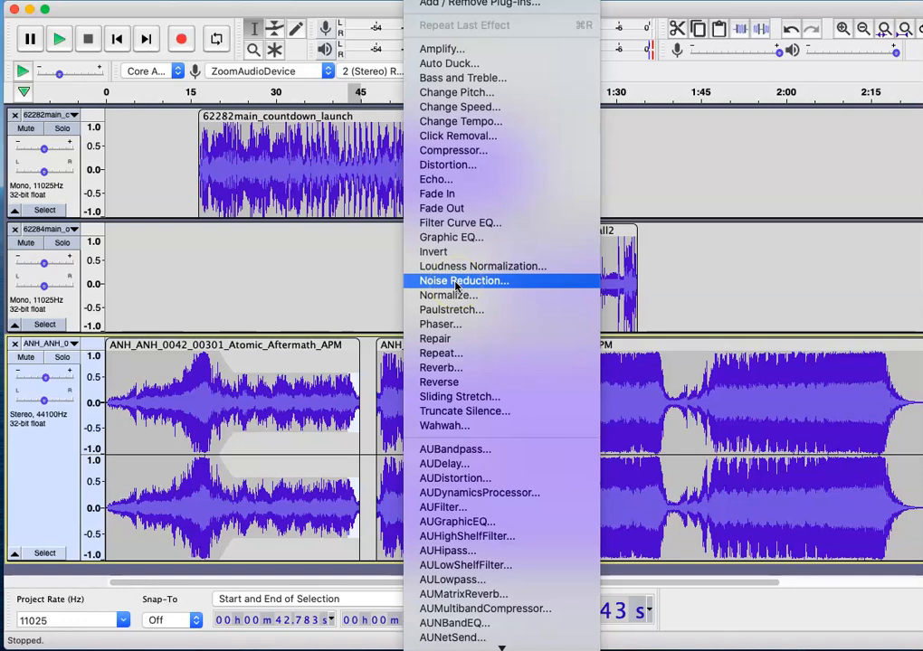
left_click(456, 212)
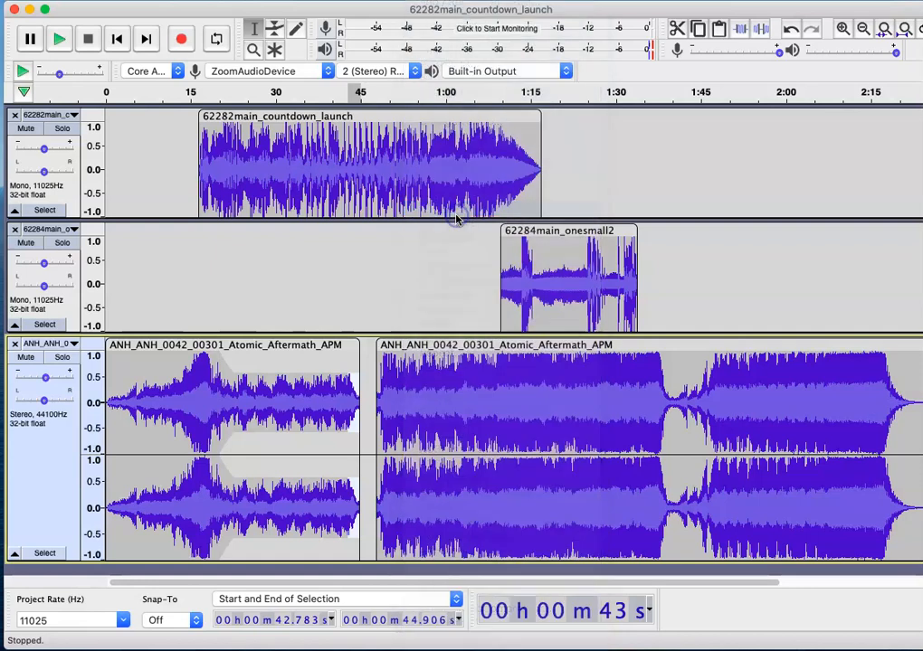
Step: Fade in the start of the second Atomic_Aftermath clip, selecting from about 46.7 s to 48.6 s
left_click(381, 394)
mouse_move(375, 395)
left_mouse_down()
mouse_move(397, 444)
mouse_move(363, 398)
left_mouse_up()
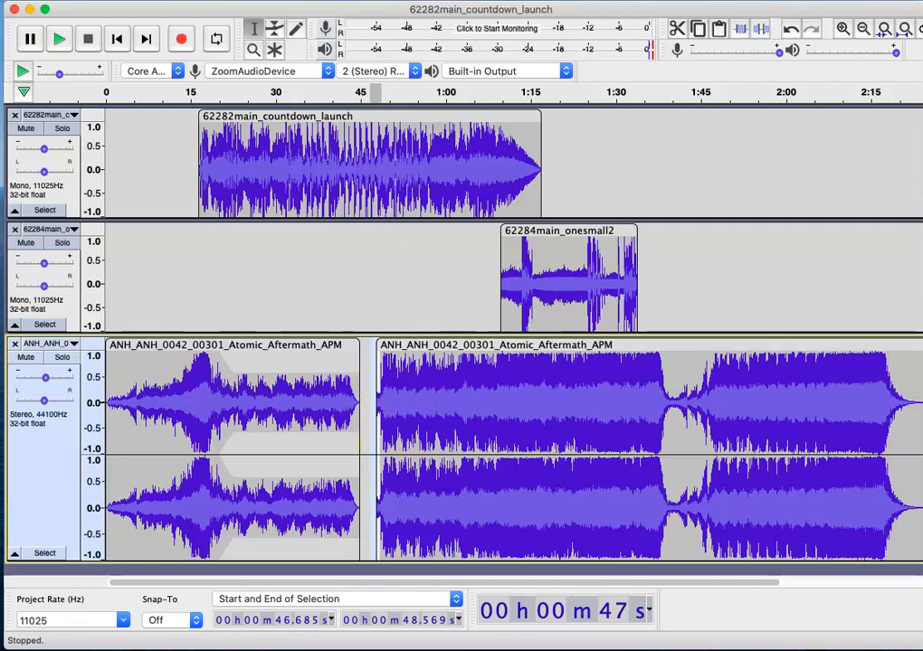
left_click(420, 1)
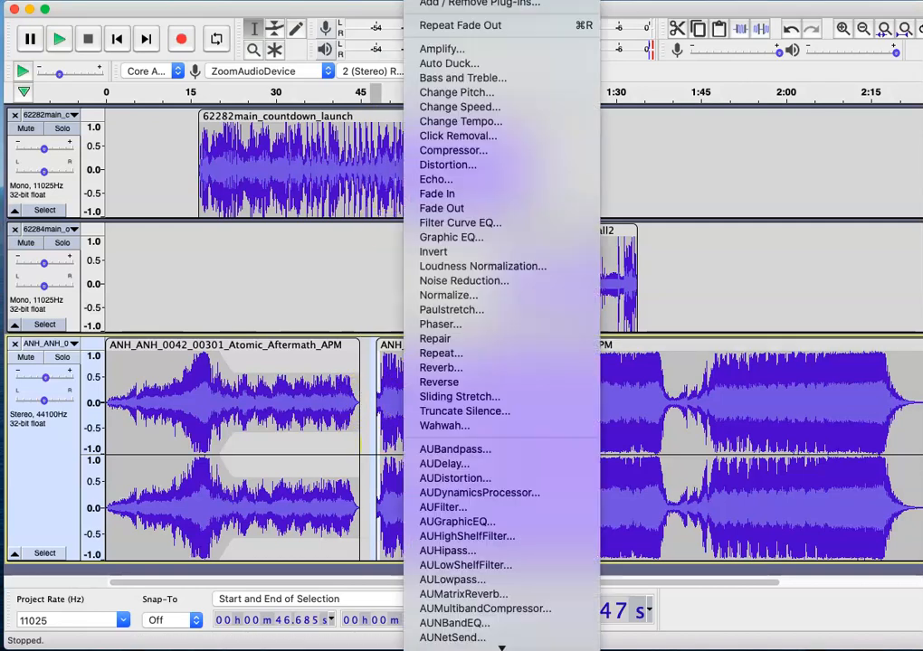
left_click(444, 196)
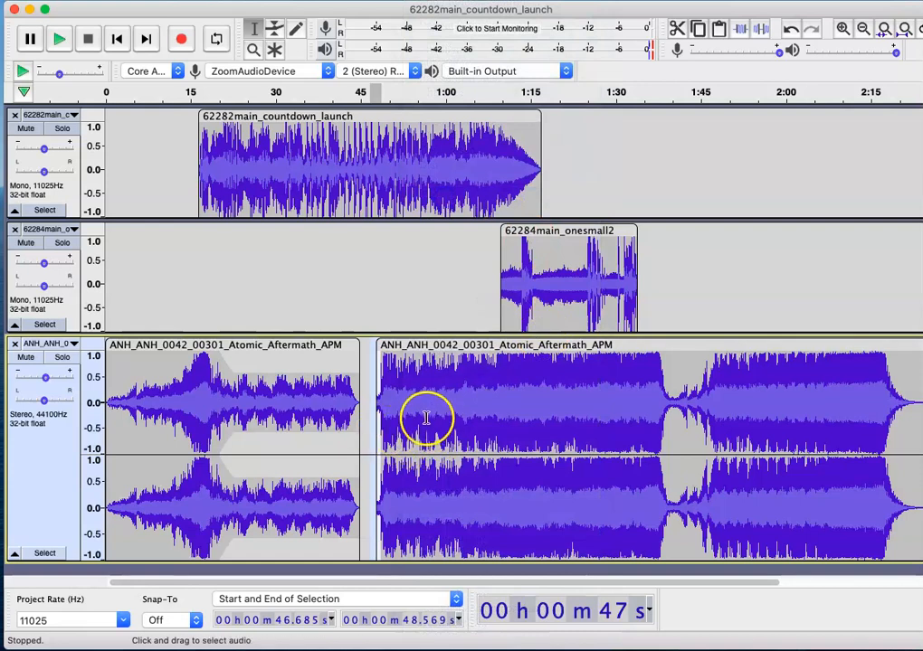
Step: Play the mix from about 40 s across the faded music gap, and again from about 51 s under the countdown voice
left_click(335, 94)
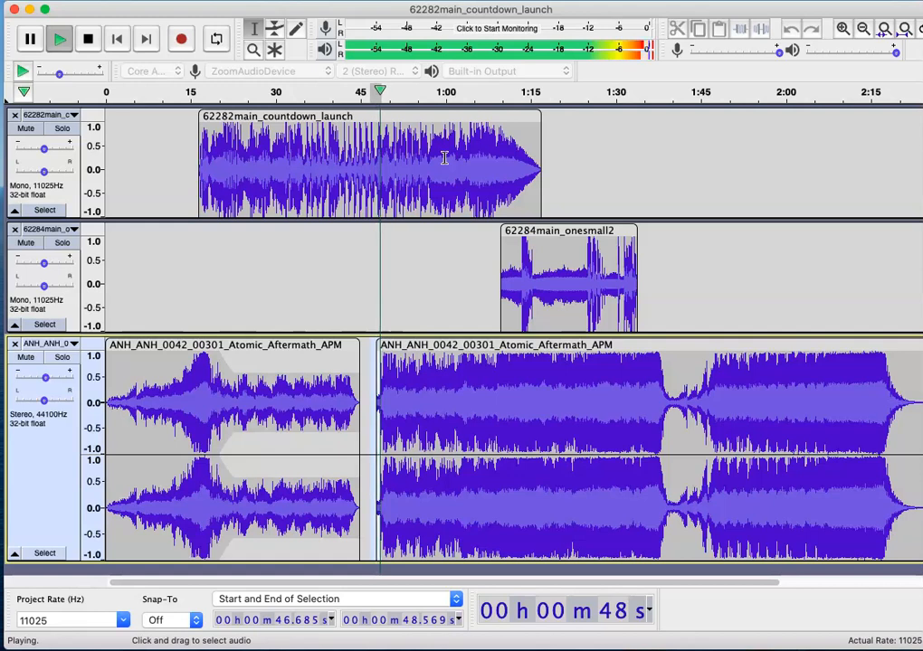
key("space")
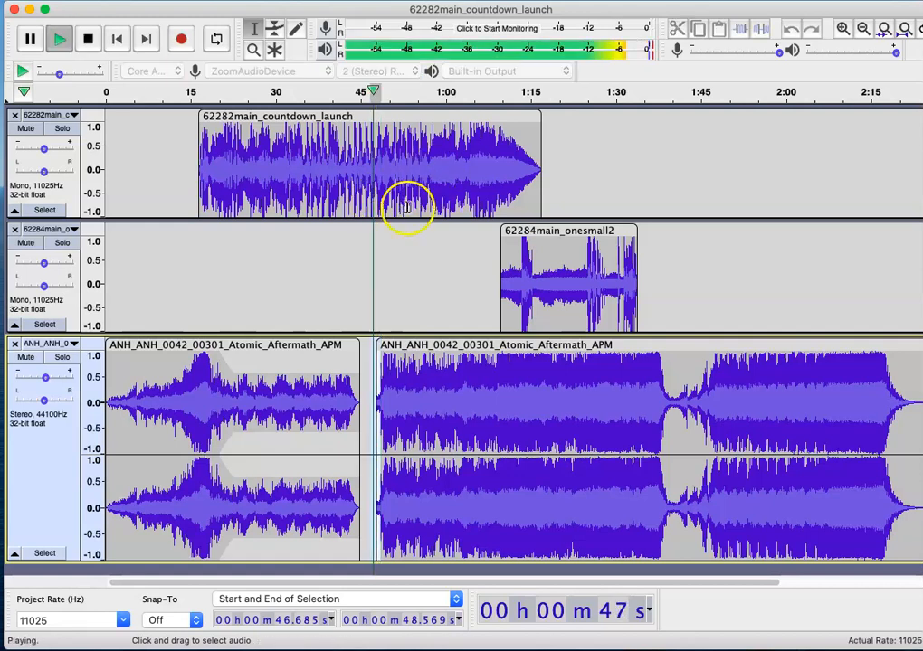
left_click(394, 276)
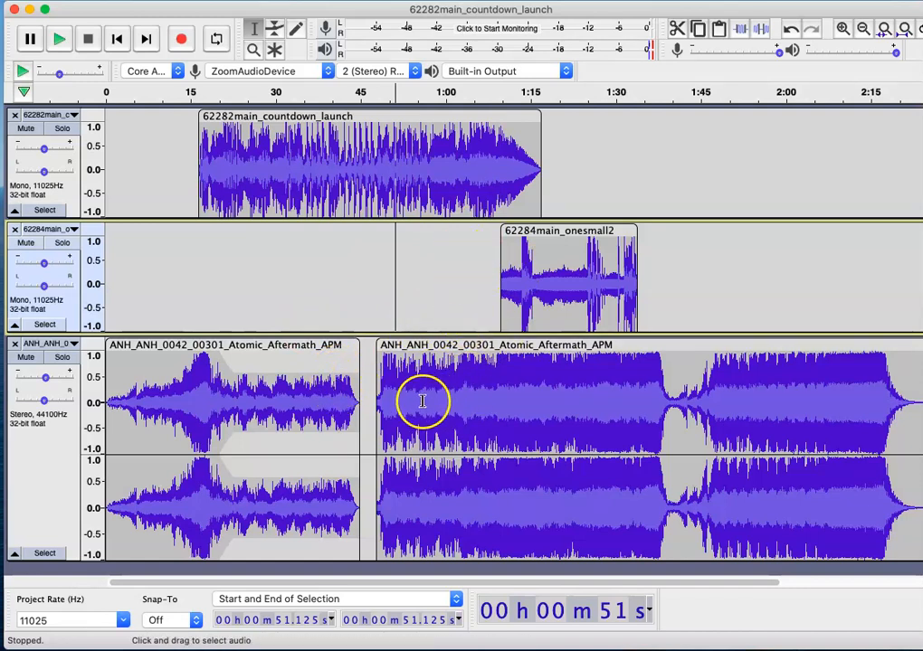
key("space")
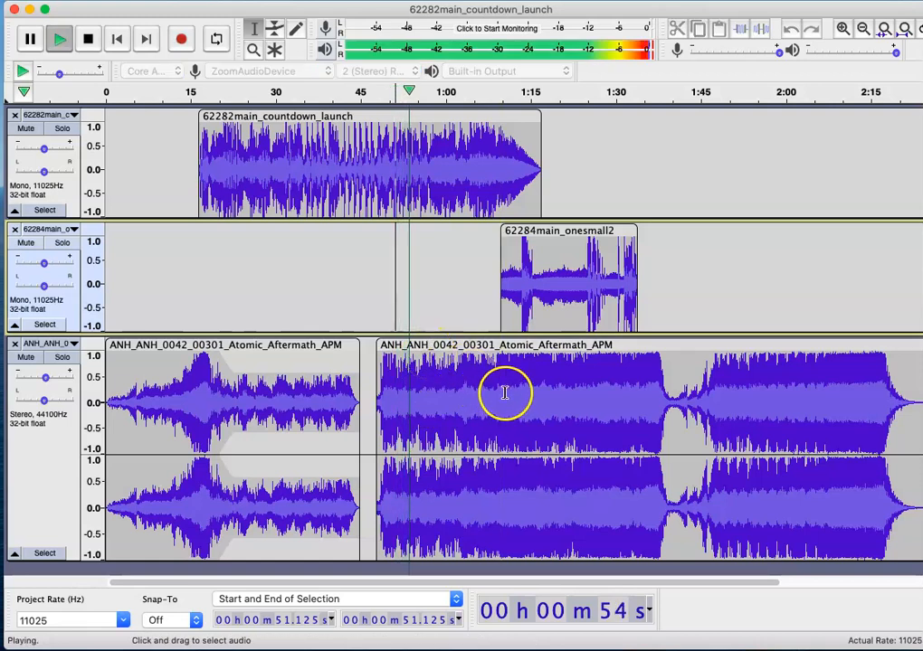
key("space")
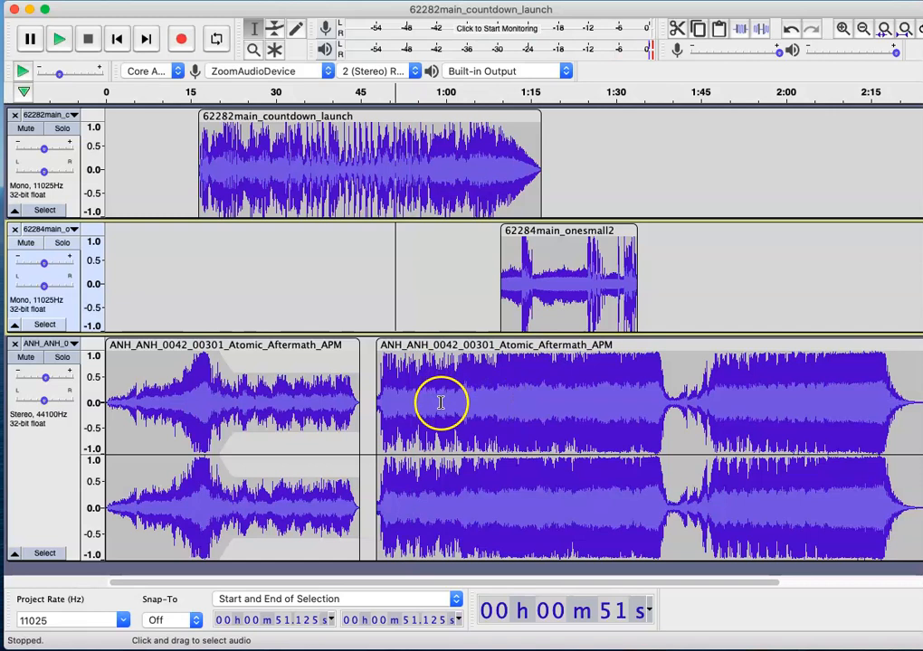
Step: Lower the second Atomic_Aftermath clip to roughly half level with the Envelope tool, and play the mix from about 51 s
left_click(275, 30)
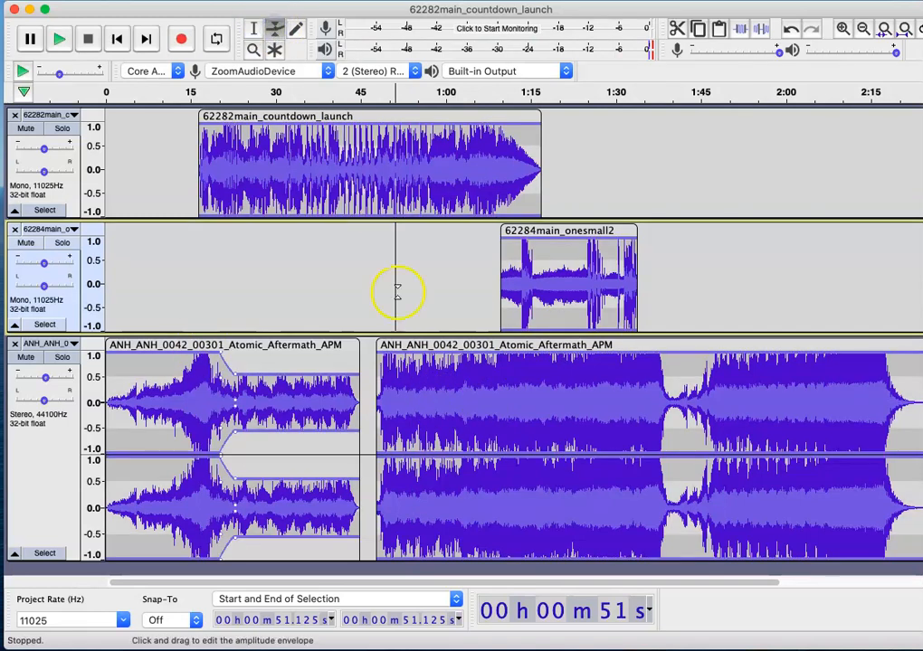
left_click_drag(414, 397, 406, 402)
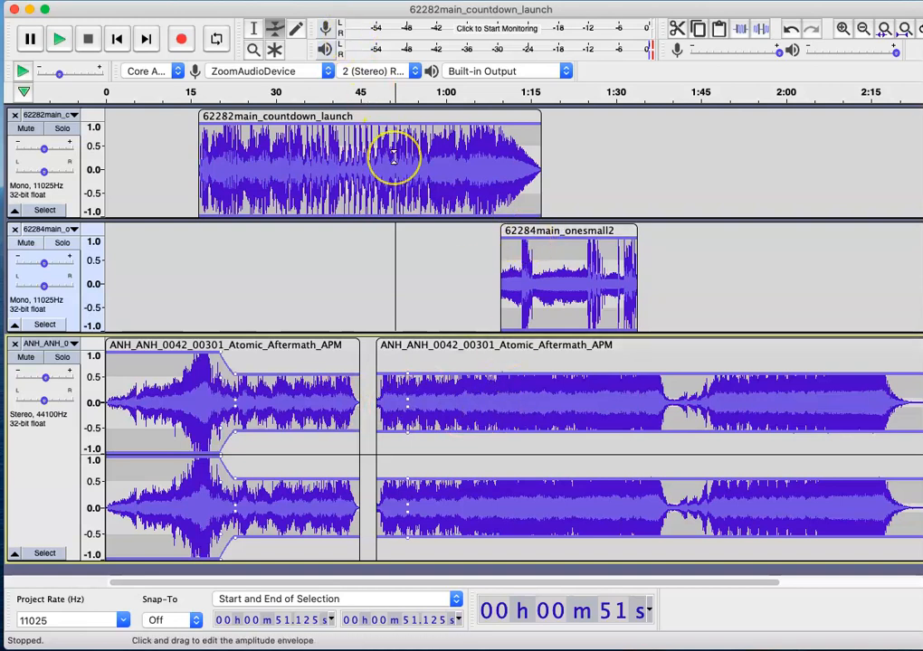
key("space")
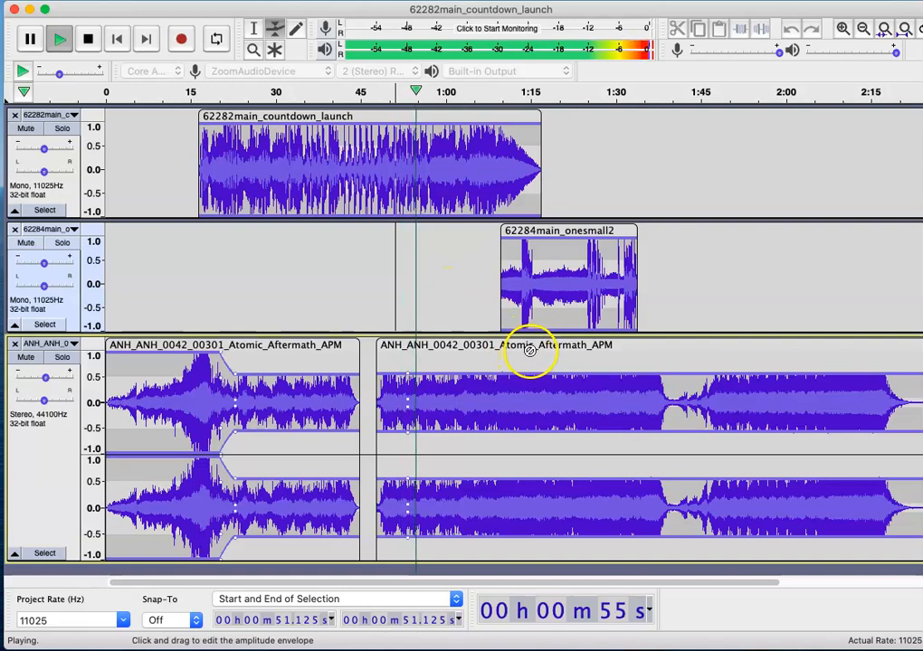
key("space")
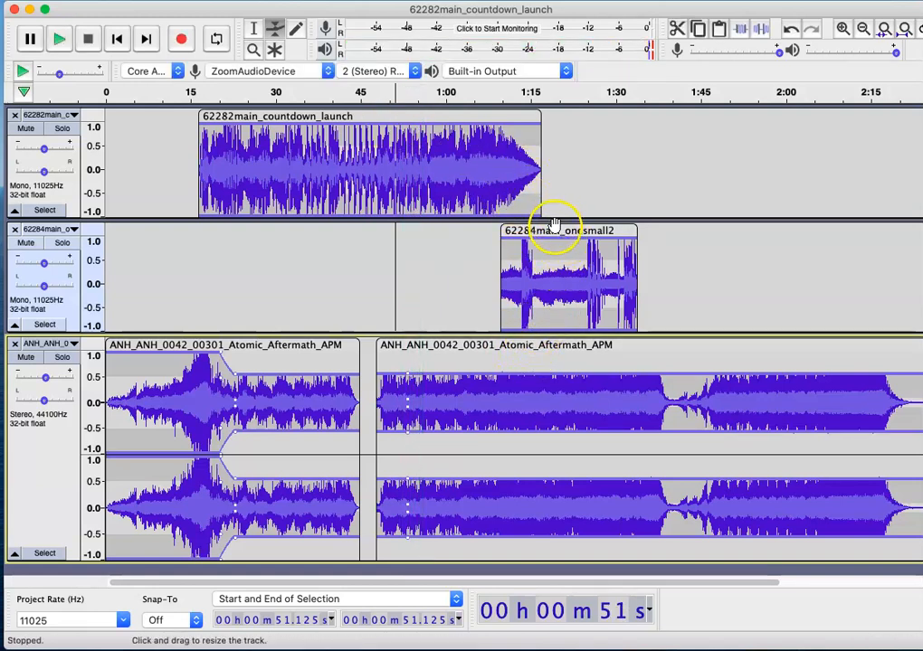
Step: Move the onesmall2 voice clip to start at about 1:36, and play the mix from about 51 s
left_click_drag(543, 230, 711, 232)
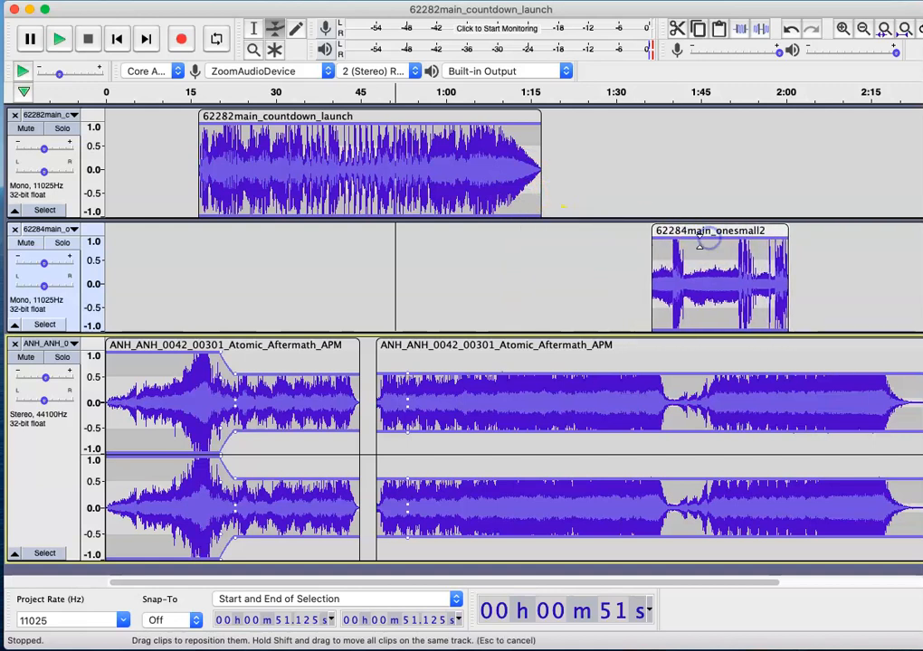
key("space")
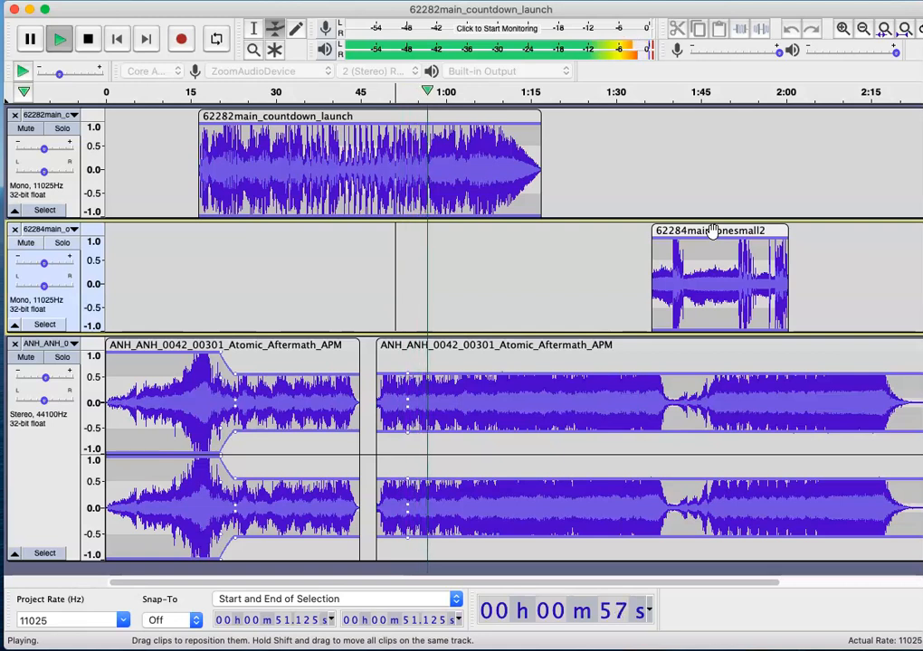
key("space")
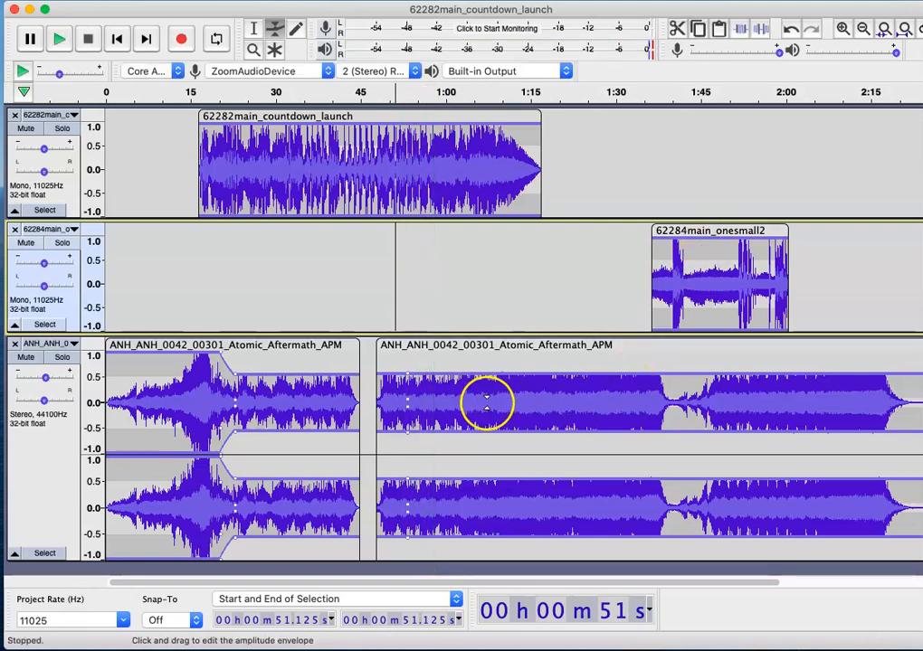
Step: Add an envelope point at about 1:05 that lowers the second music clip slightly further, and play the mix from about 1:18
left_click_drag(466, 401, 470, 376)
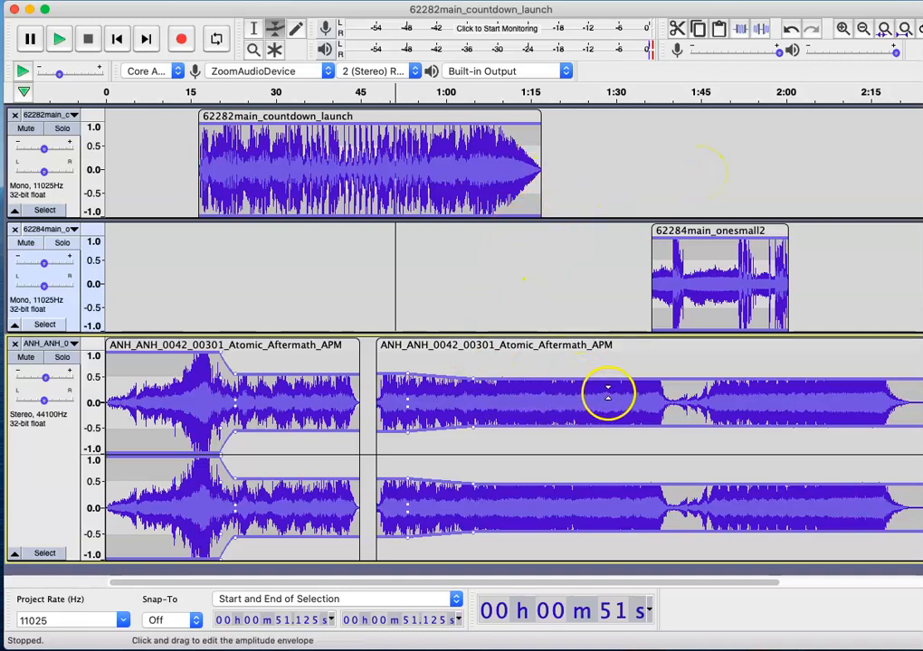
left_click(550, 94)
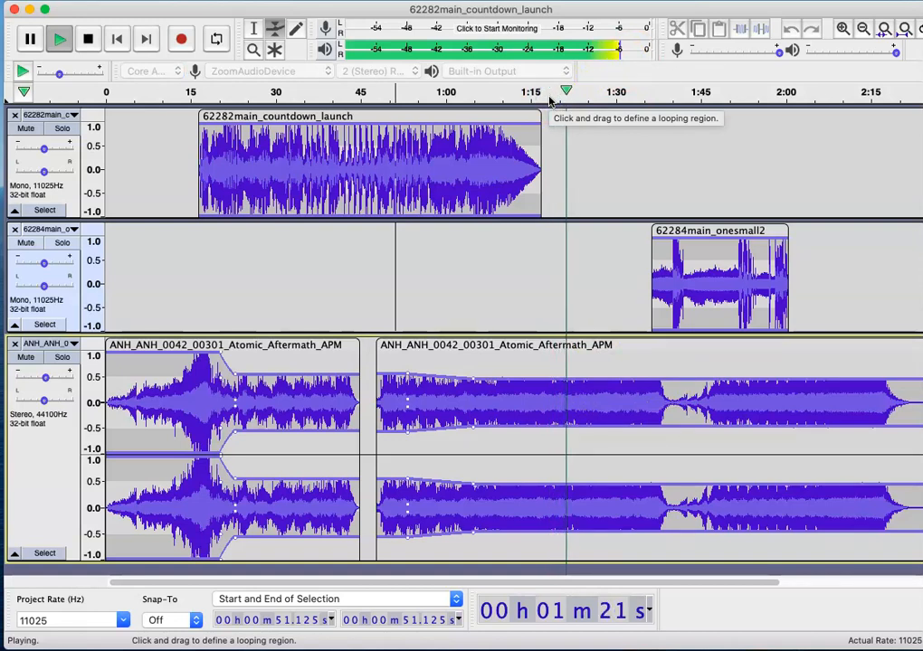
key("space")
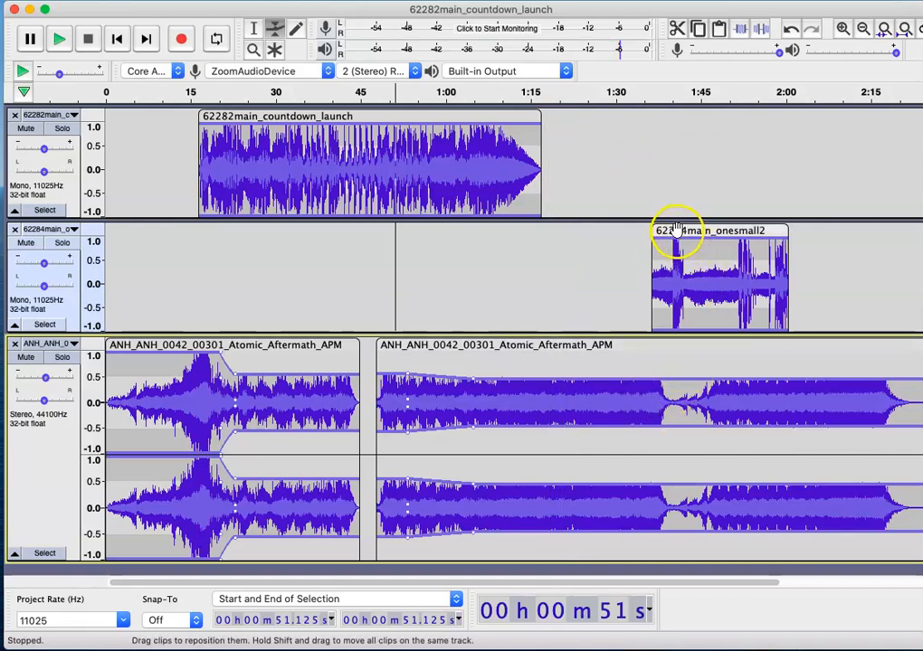
Step: Move the onesmall2 voice clip to start at about 1:39, and play the mix from about 1:35 into it
left_click_drag(670, 231, 686, 237)
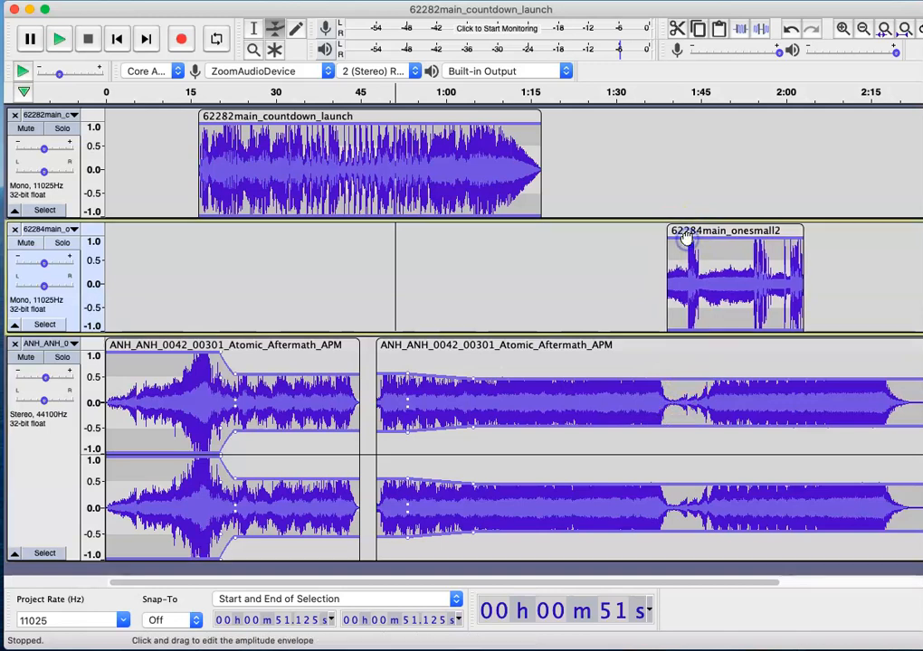
left_click(622, 92)
left_click(648, 94)
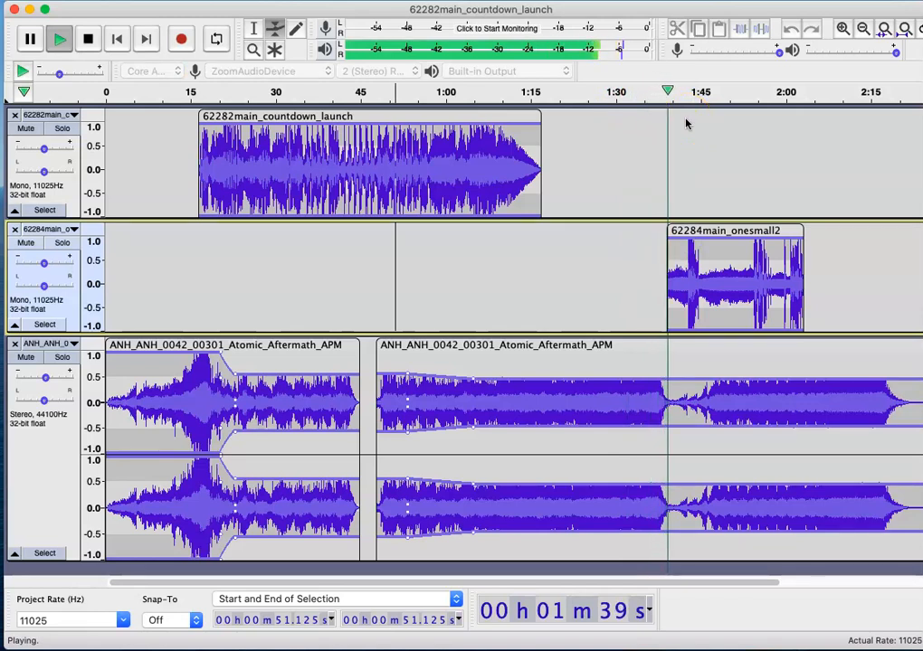
key("space")
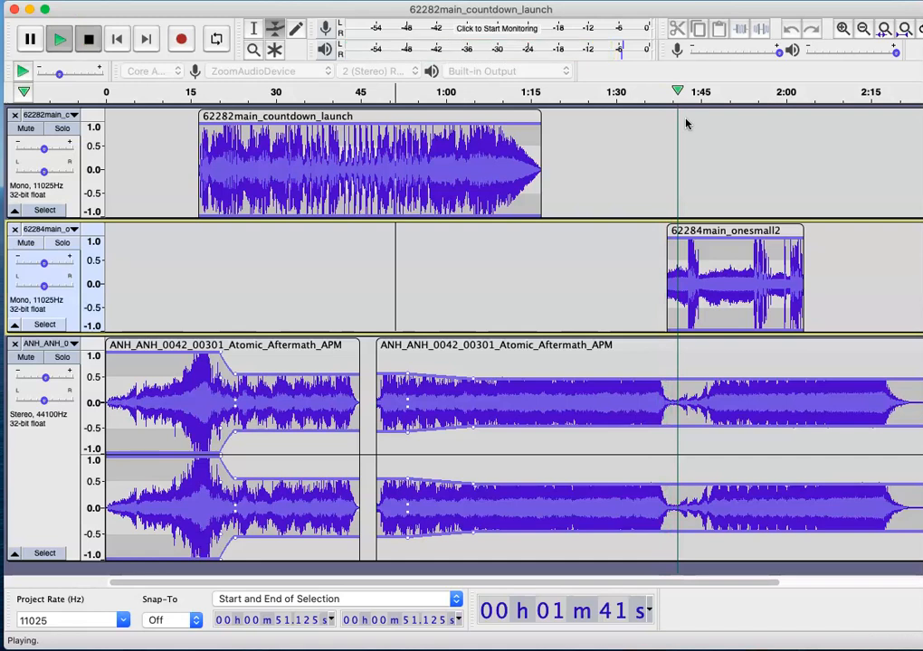
Step: Move the onesmall2 voice clip so it starts at about 1:35, just before the music's quiet passage
left_click(678, 150)
left_click(689, 230)
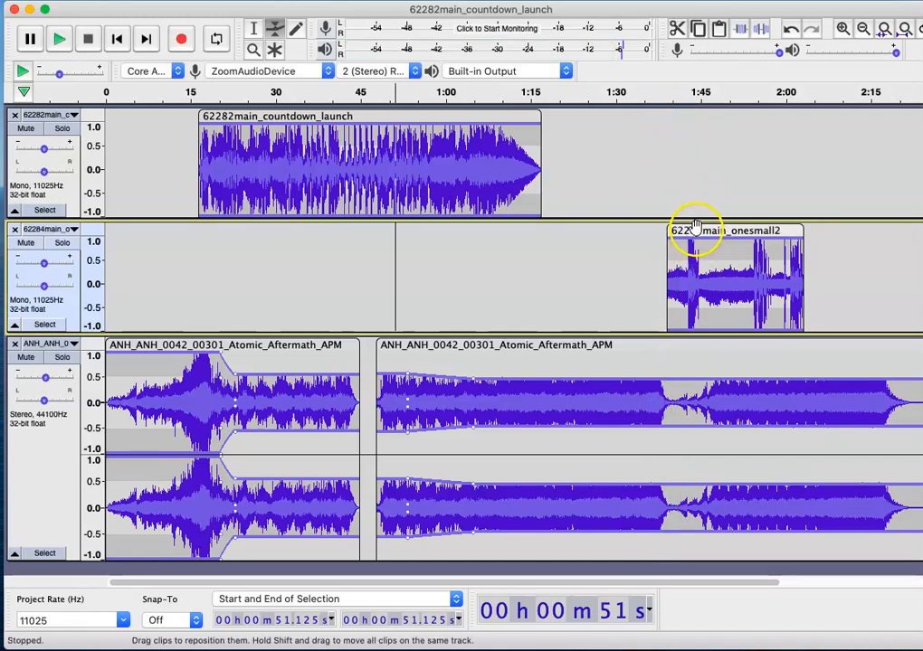
left_click_drag(689, 230, 674, 232)
left_click(665, 285)
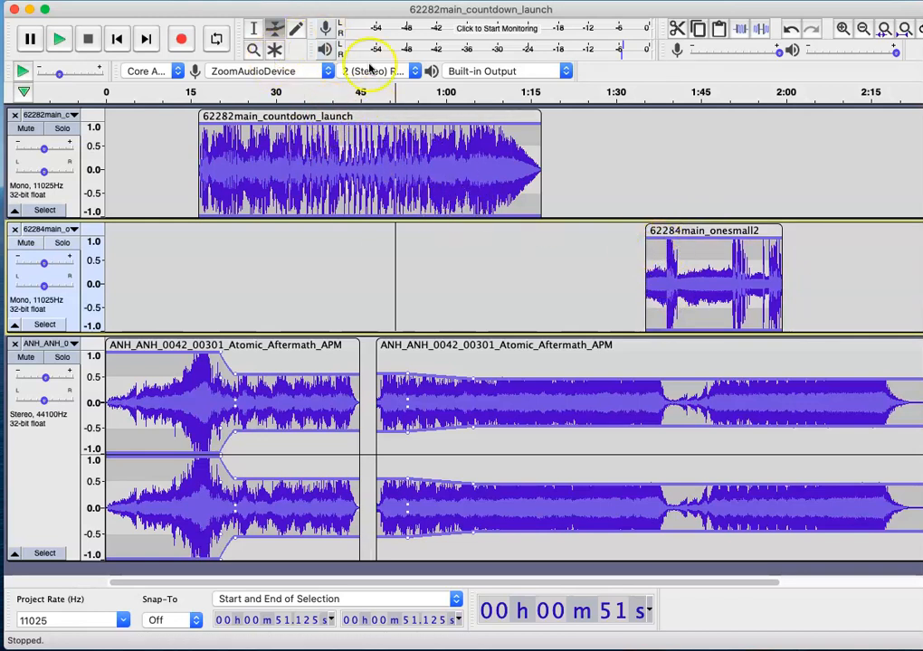
Step: Fade in the onesmall2 clip's opening up to about 1:38.9, and play the mix from about 1:33 to check the entry
left_click(256, 30)
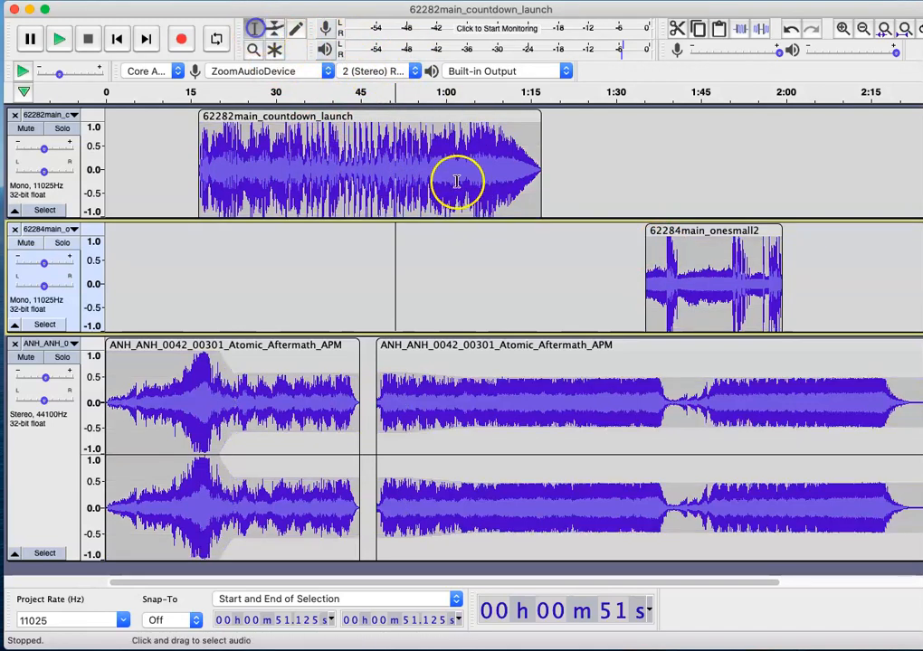
left_click_drag(664, 272, 640, 271)
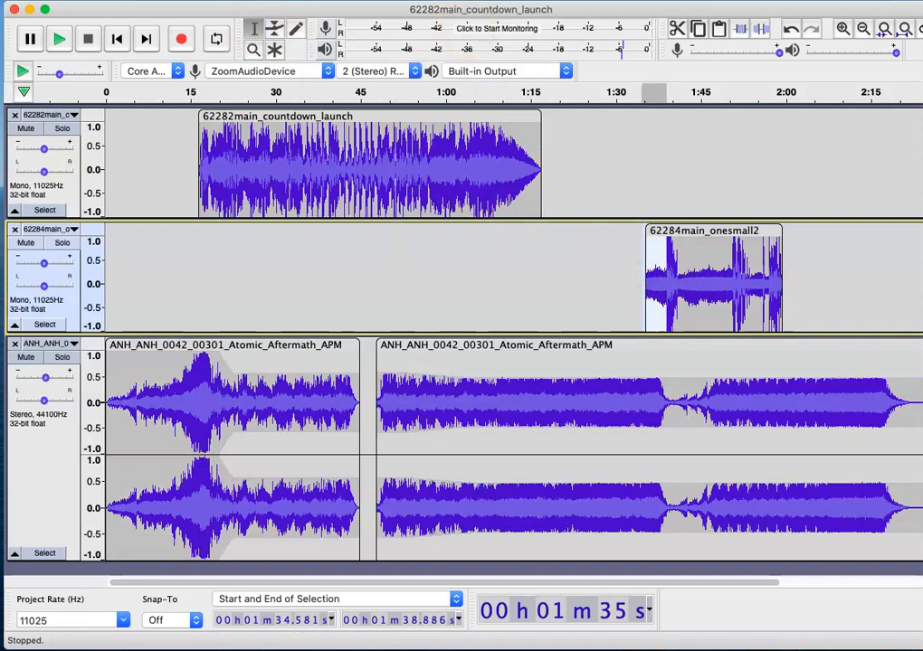
left_click(427, 1)
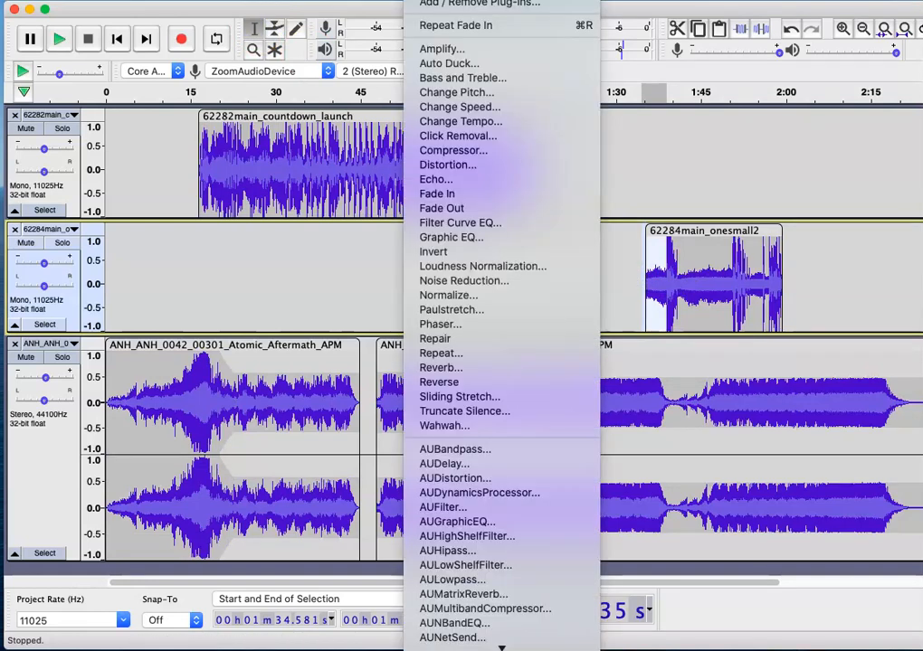
left_click(447, 195)
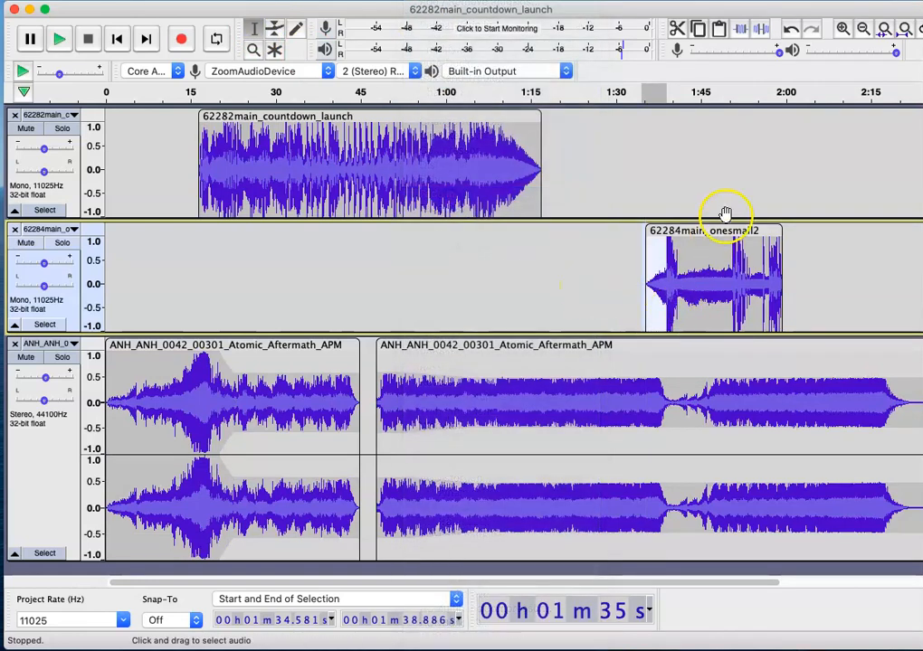
left_click(635, 95)
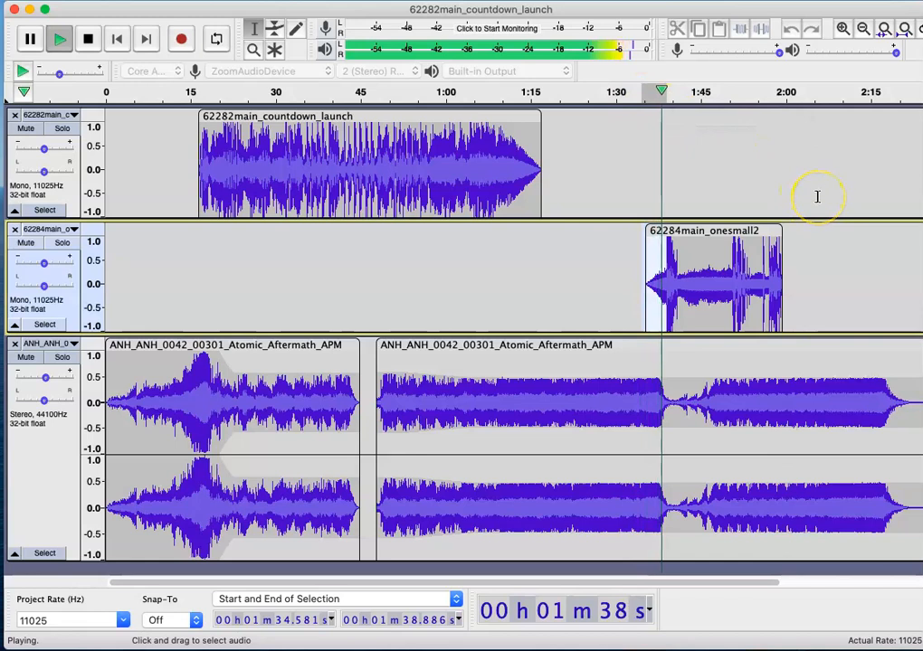
key("space")
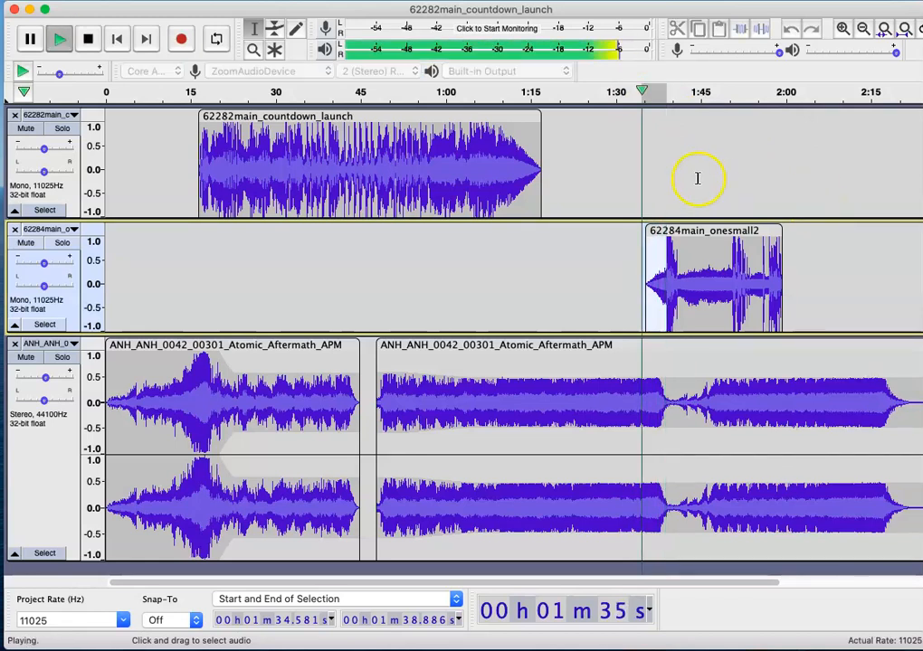
Step: Play the mix from about 1:35 to check the onesmall2 clip against the music
left_click(674, 196)
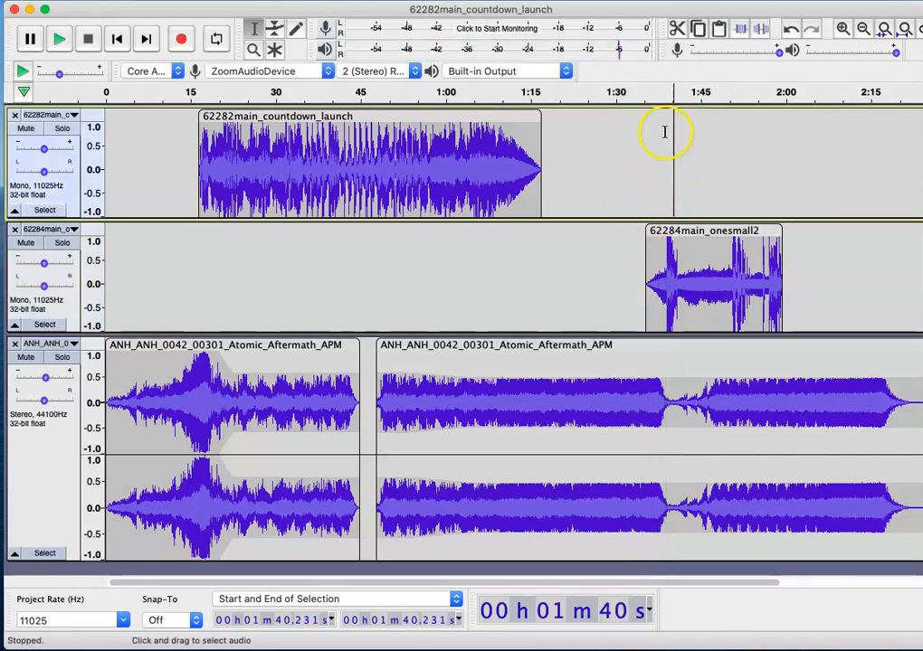
left_click(645, 95)
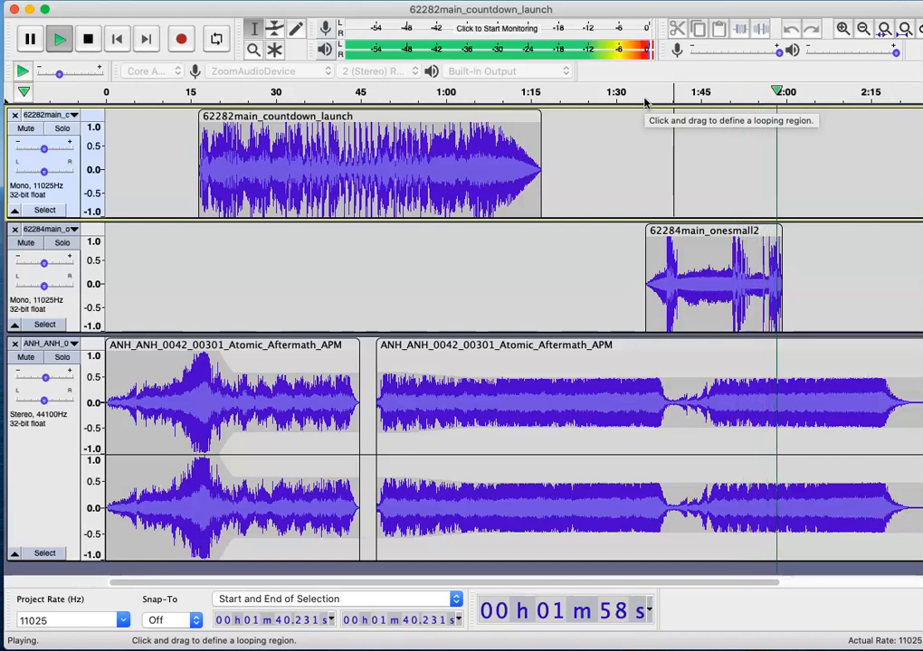
key("space")
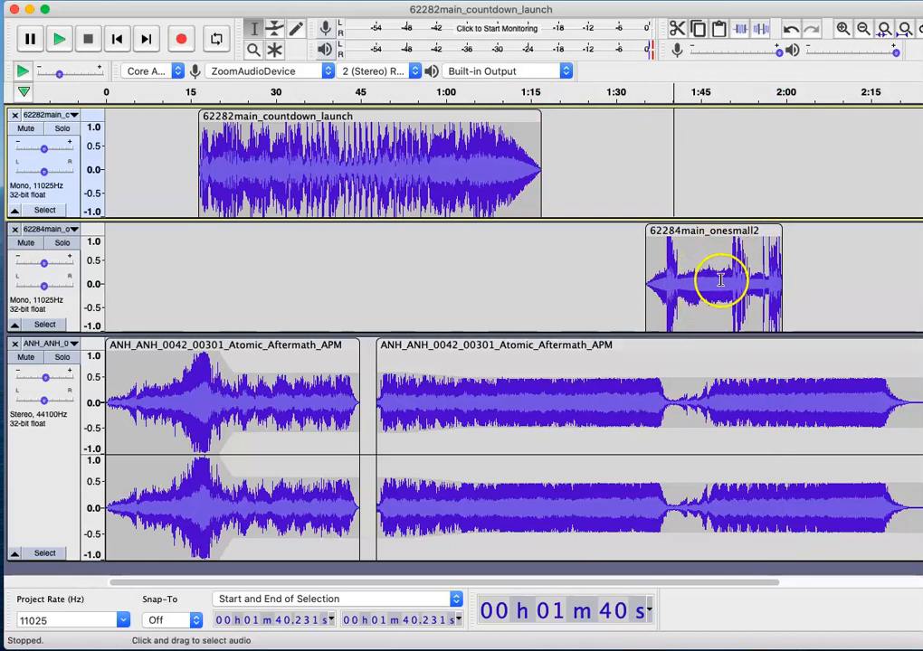
Step: Try to delete the onesmall2 section from about 1:43.9 to 1:48.3, and undo the deletion
left_click_drag(720, 274, 694, 274)
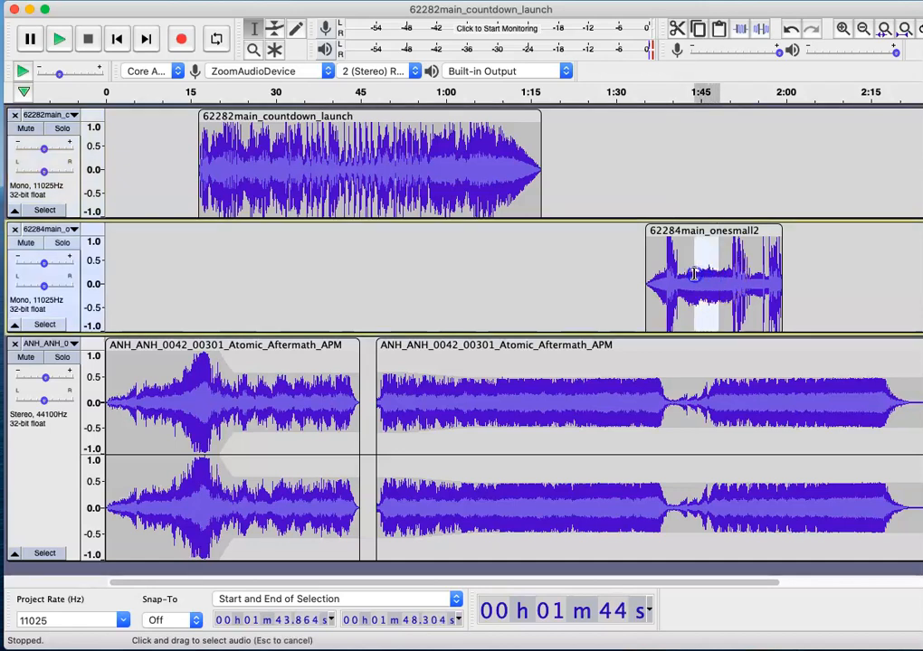
key("Delete")
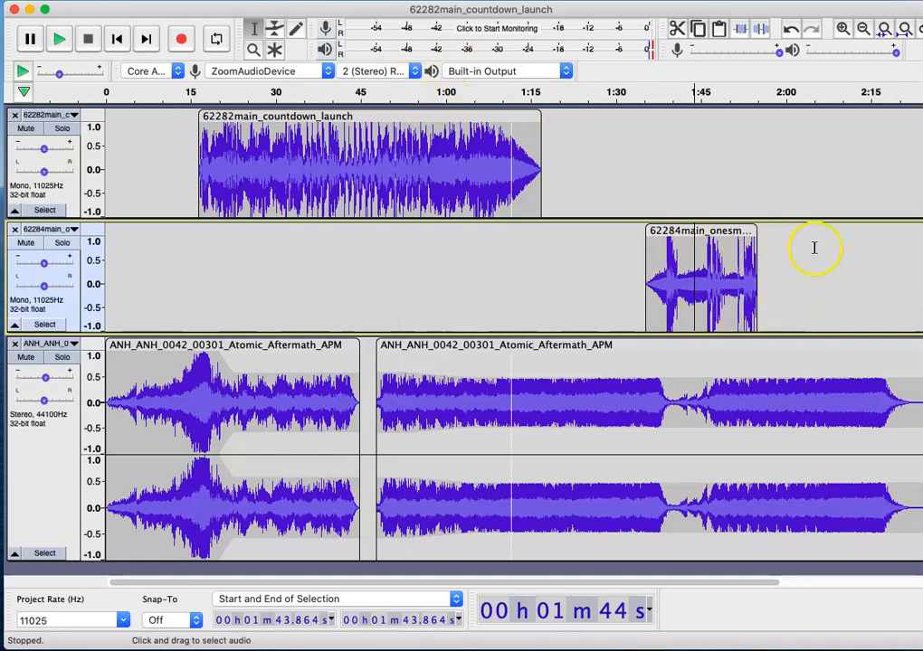
key("super+z")
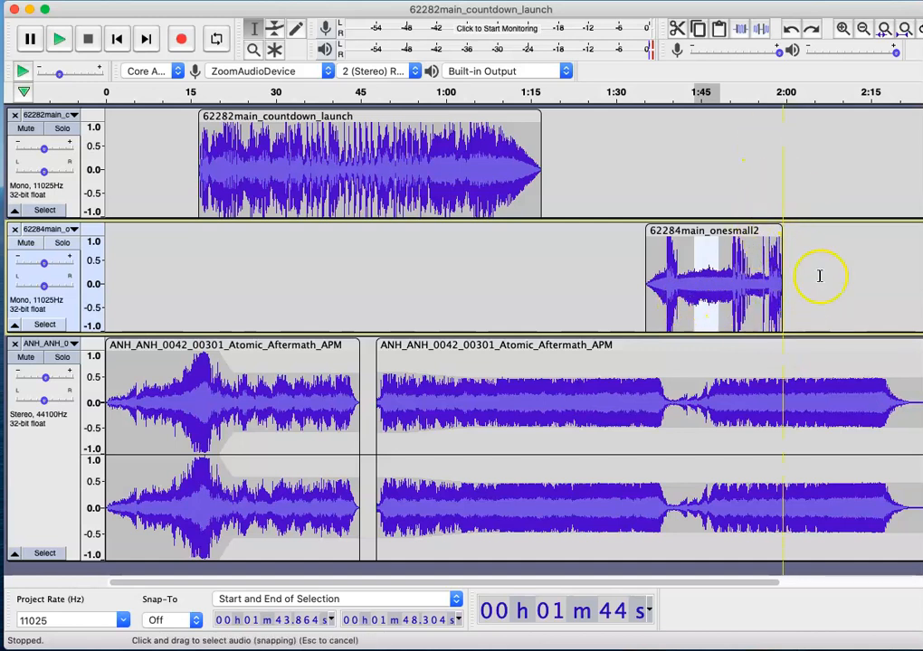
Step: Try cutting off the second music clip's ending from about 2:02.2 to 2:26.8
scroll(784, 421, "right", 3)
scroll(783, 421, "down", 1)
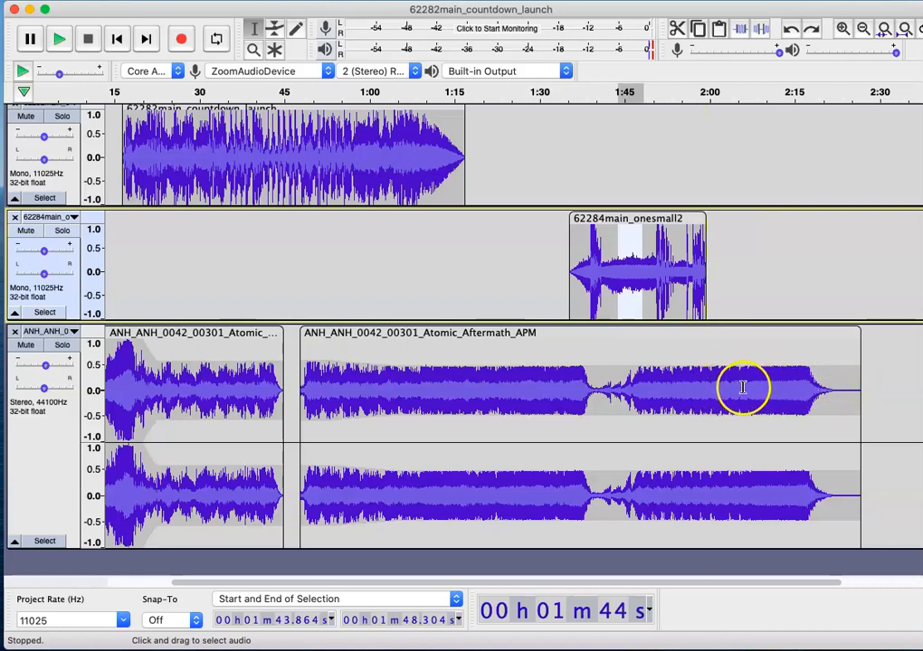
left_click_drag(732, 381, 783, 381)
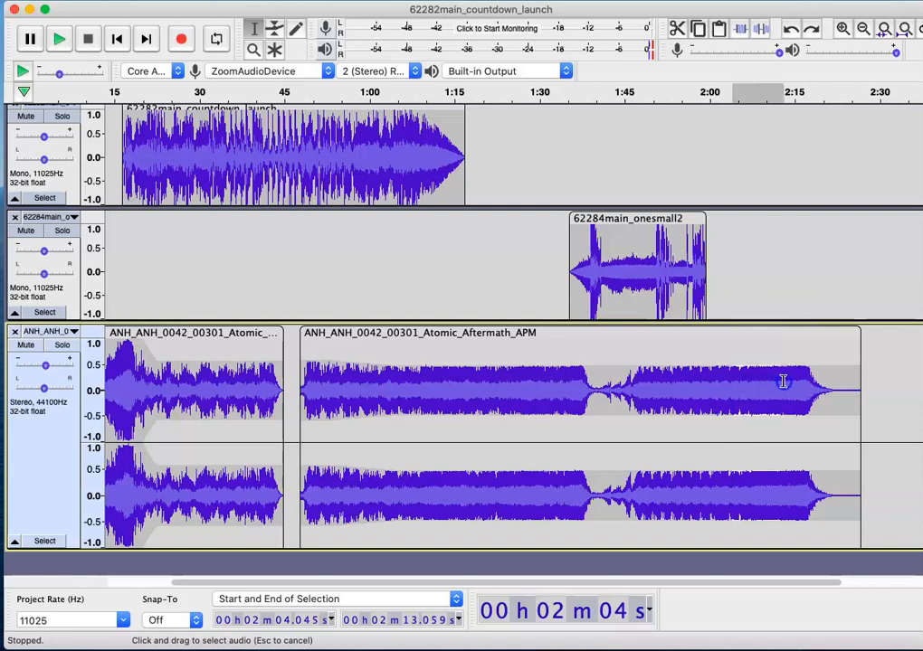
left_click_drag(856, 389, 715, 389)
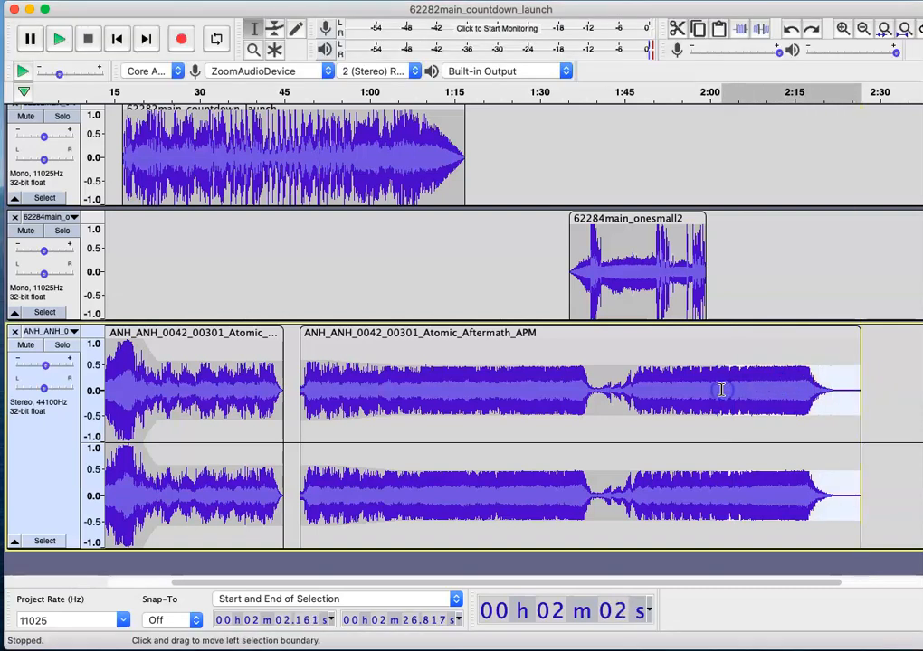
key("Delete")
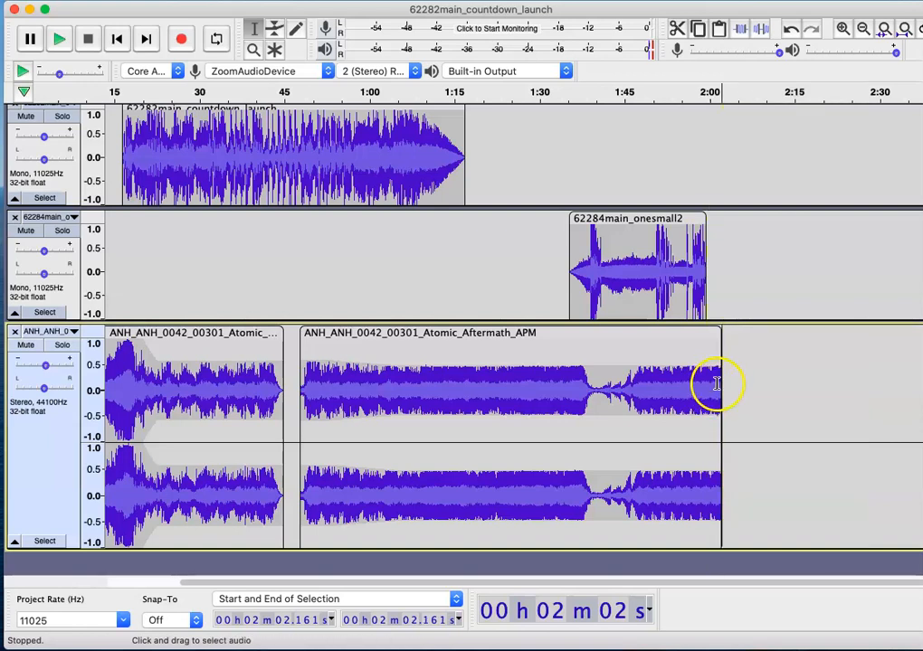
Step: Try a Fade Out on the shortened music clip's end from about 2:00, play it from about 1:53, and undo the fade and the cut
left_click_drag(709, 383, 722, 383)
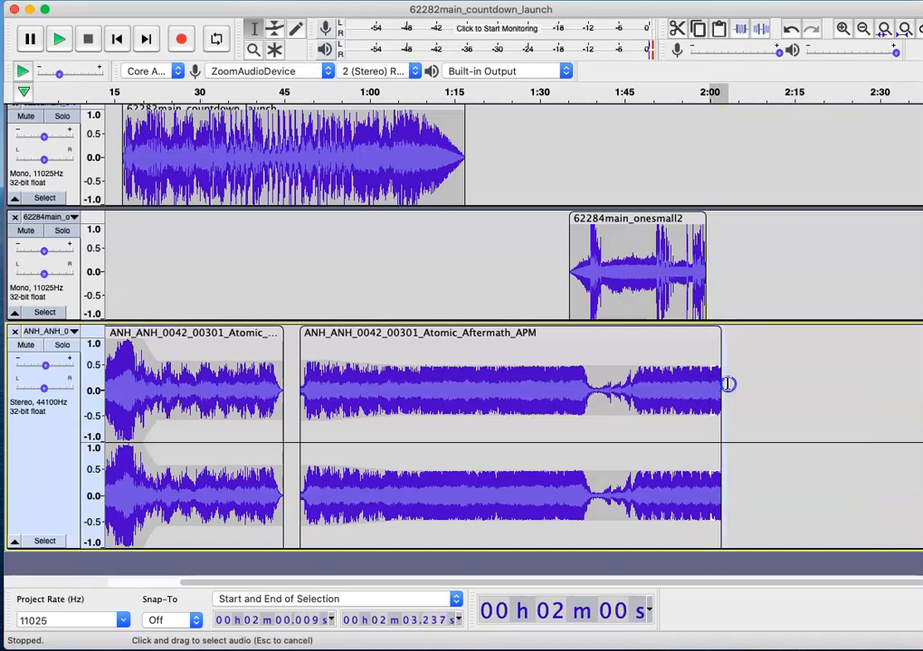
left_click(423, 0)
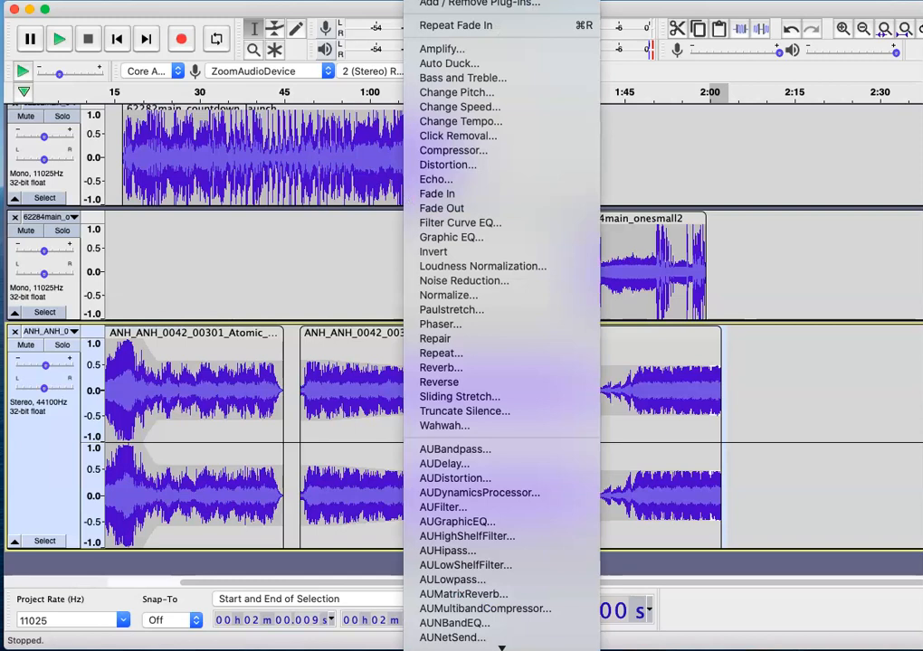
left_click(465, 208)
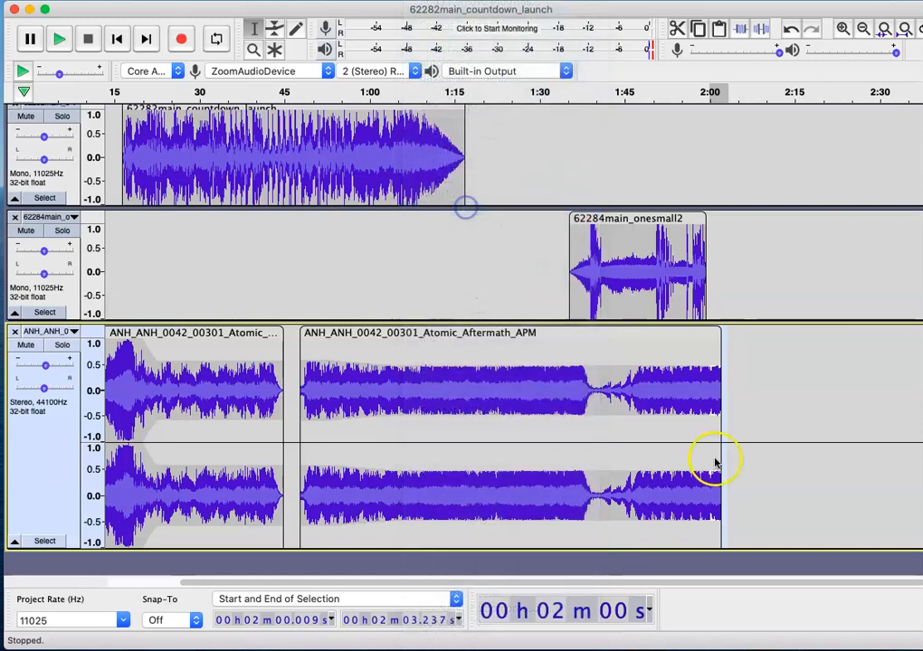
left_click(670, 91)
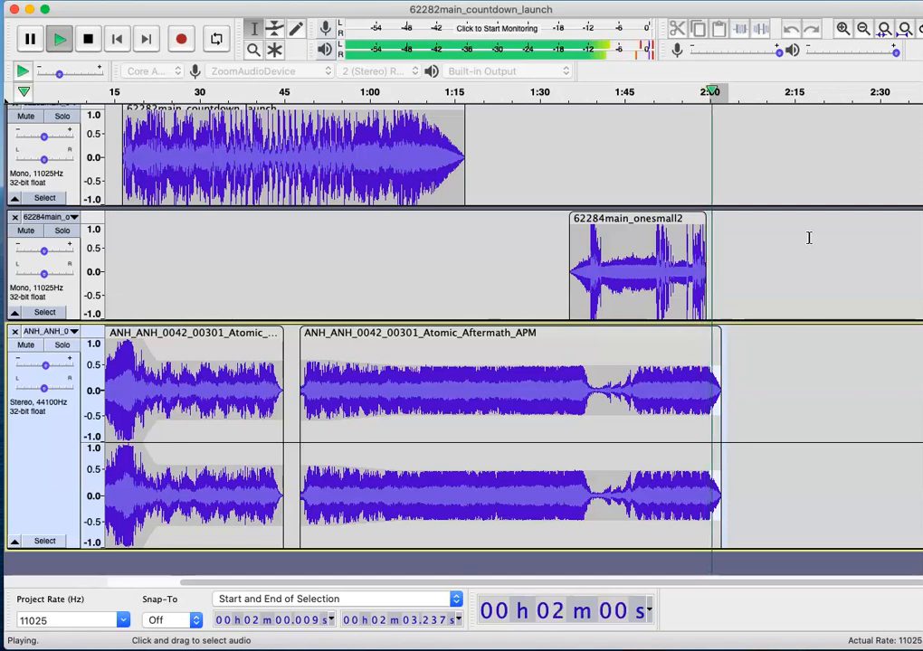
key("space")
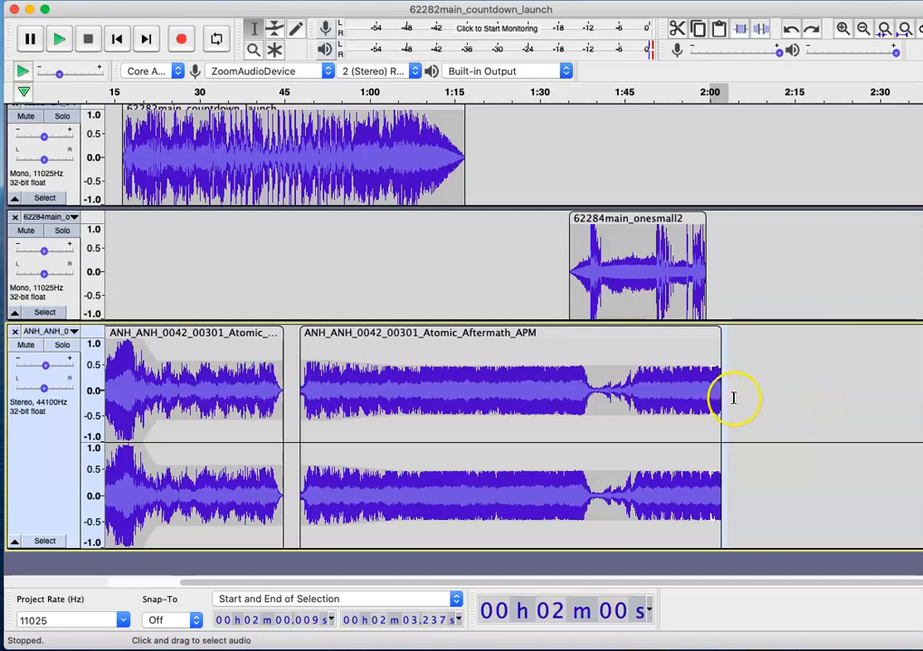
key("super+z")
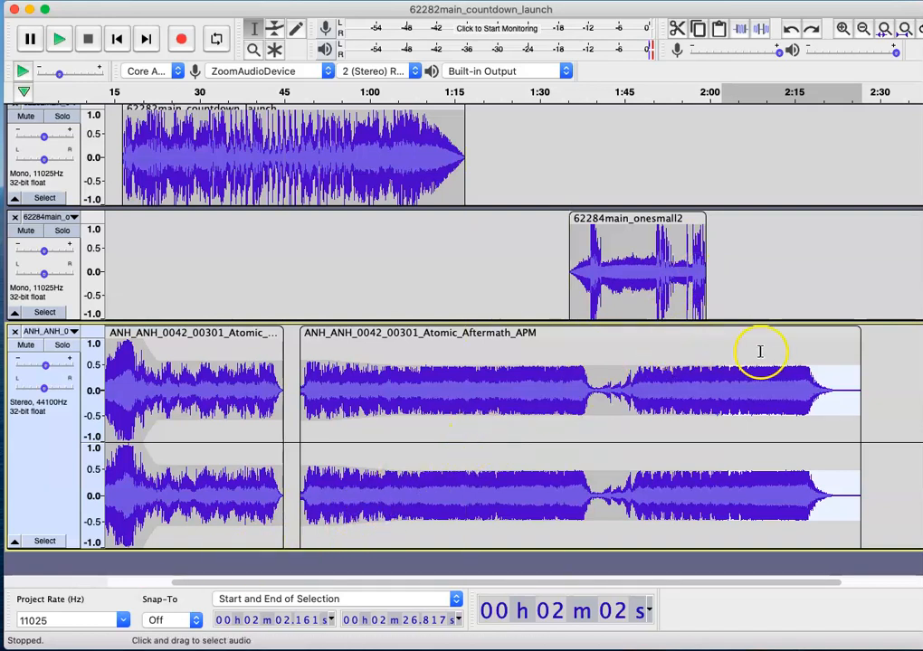
Step: Add an envelope point to the second music clip at about 2:03, just after the onesmall2 clip, at the clip's existing level
left_click(716, 385)
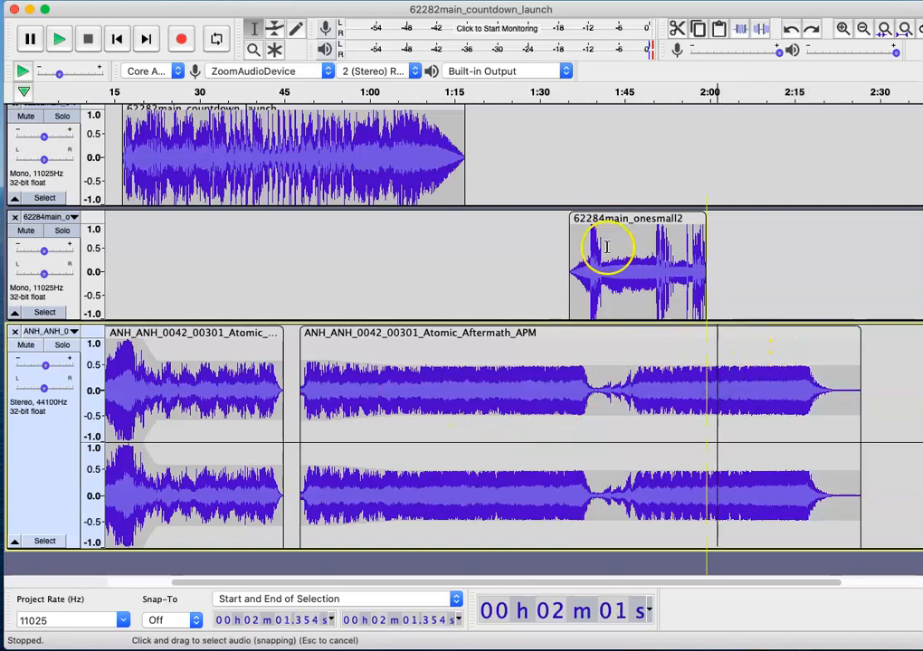
left_click(274, 30)
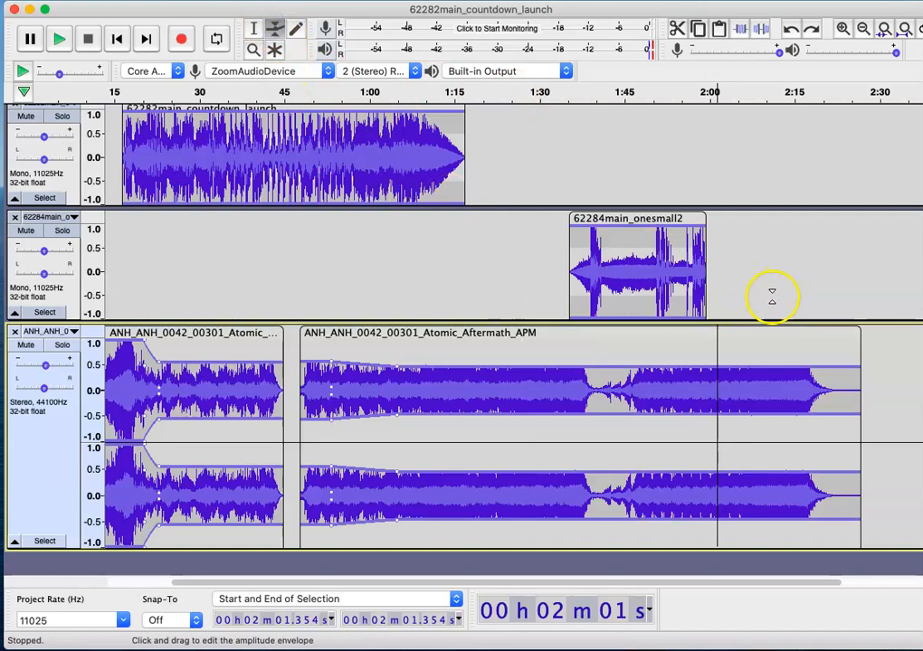
left_click(726, 389)
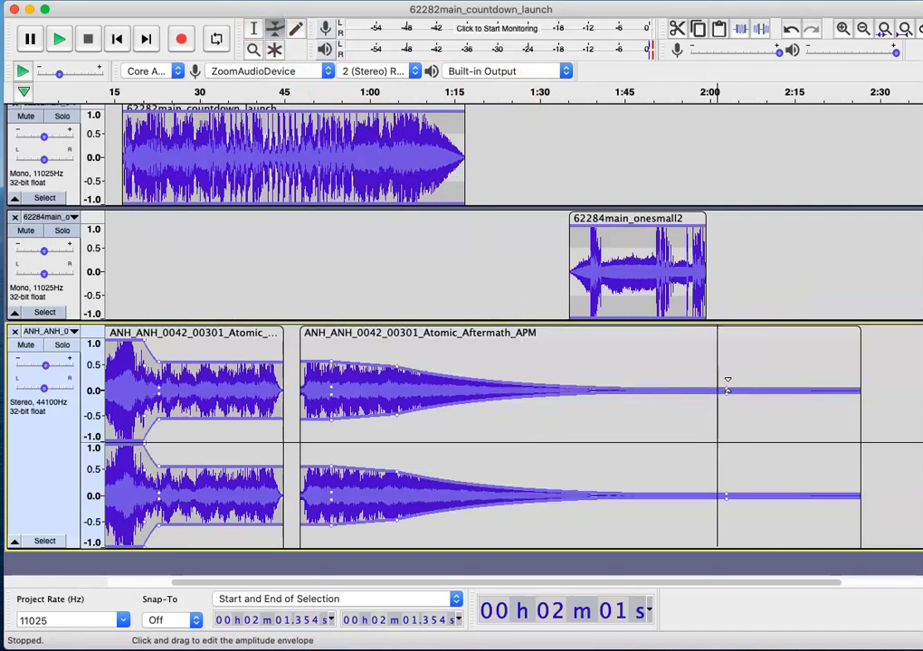
key("super+z")
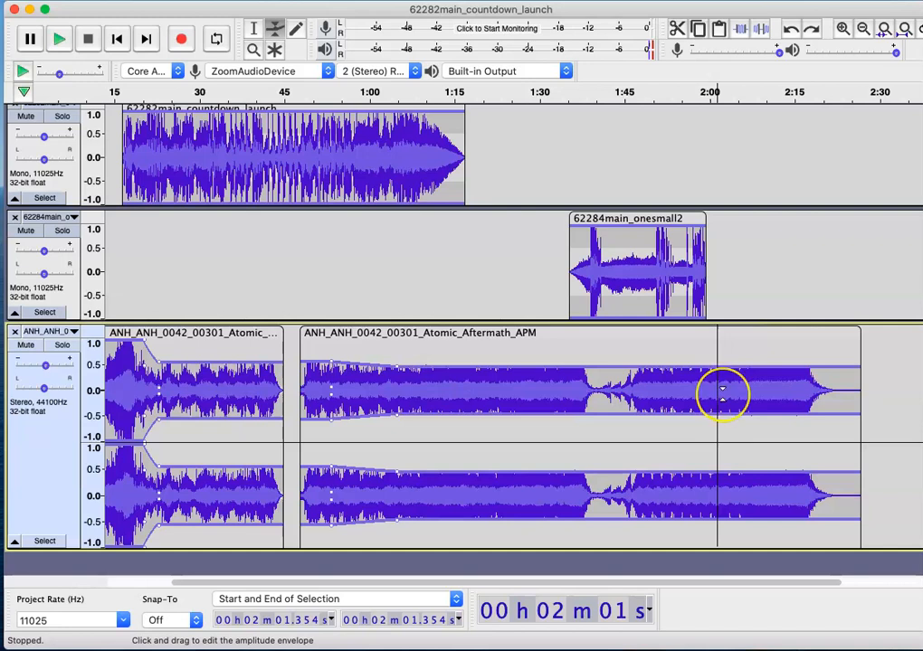
left_click_drag(722, 391, 723, 367)
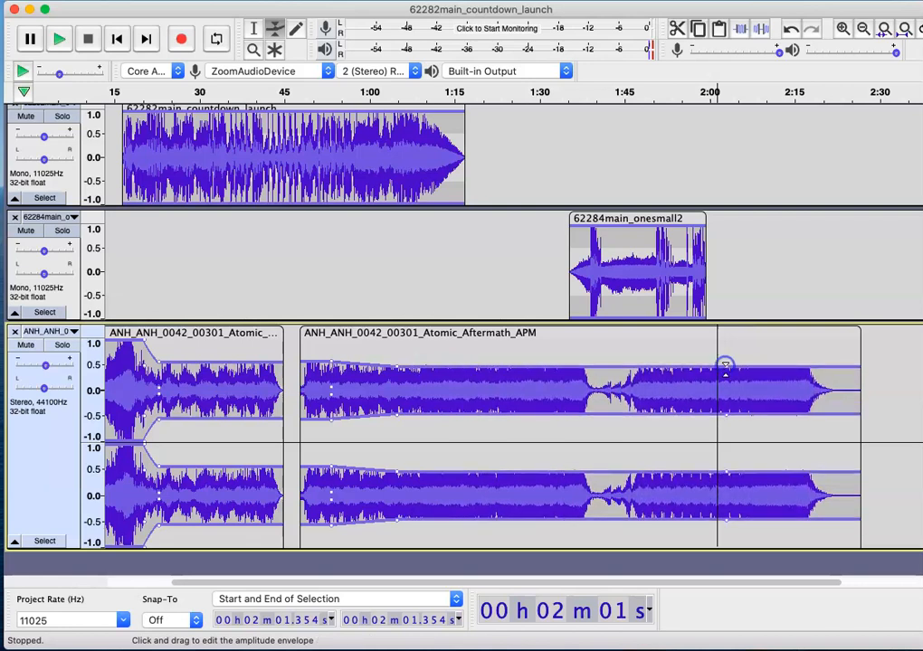
Step: Raise the second music clip's envelope at about 2:07, and lower it to near silence at about 2:18
left_click(749, 390)
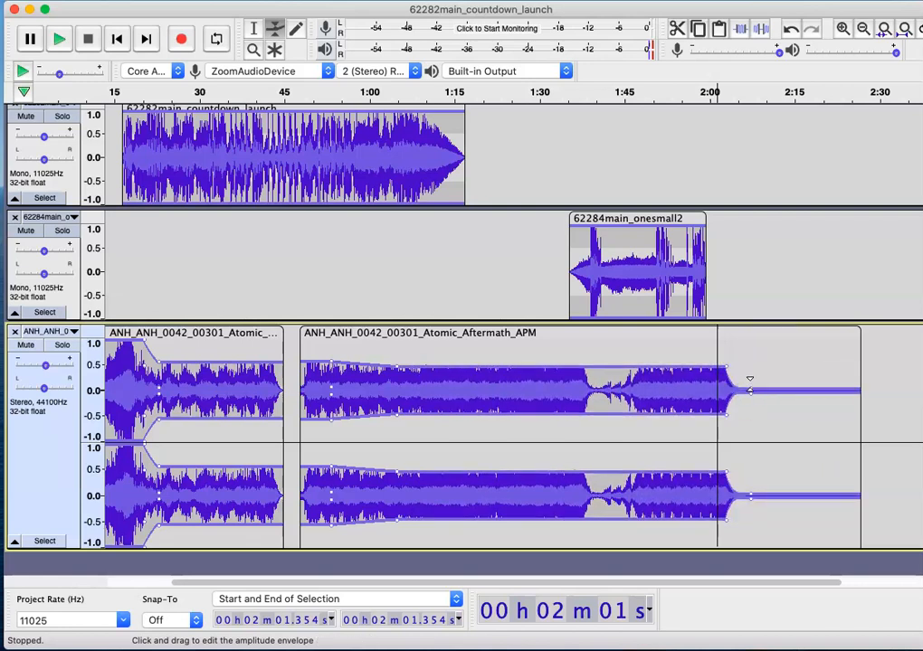
left_click_drag(749, 388, 750, 348)
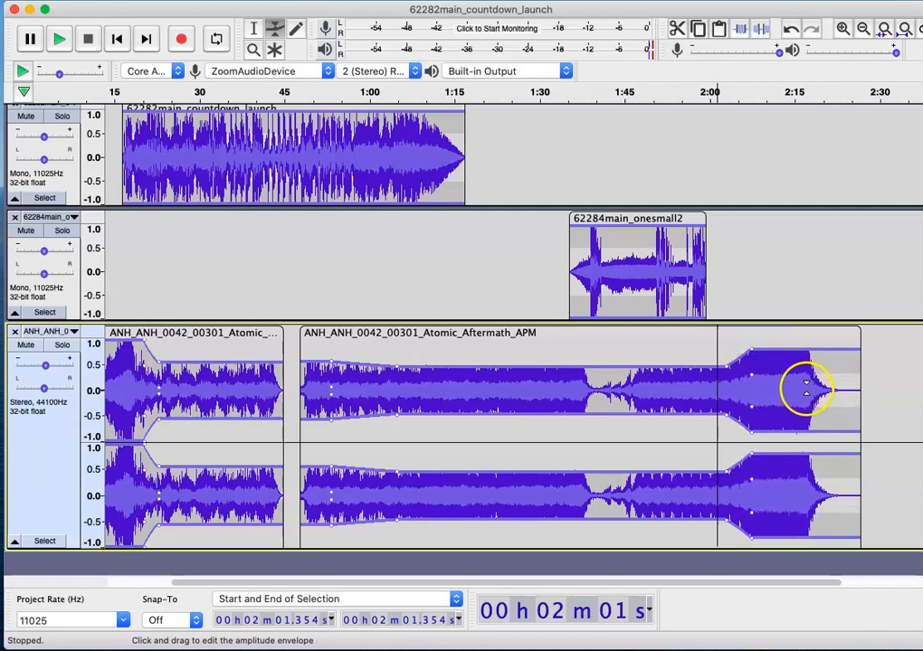
left_click(809, 390)
left_click_drag(809, 362, 809, 387)
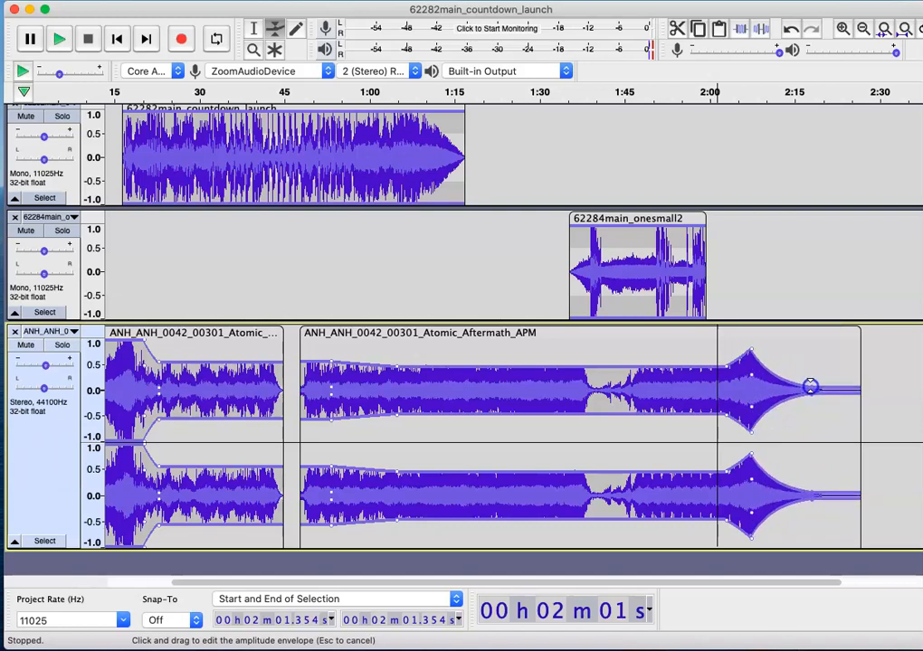
Step: Play the mix from about 1:56, and start the music swell earlier with an envelope point at about 2:00 and a raised level at about 2:03
left_click(658, 91)
left_click_drag(688, 91, 693, 96)
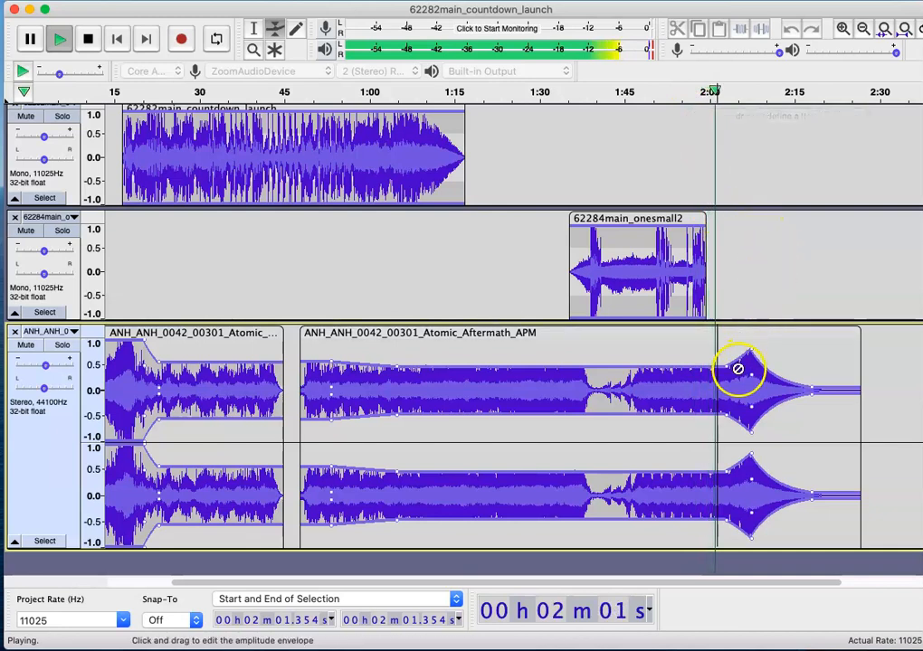
left_click_drag(708, 390, 722, 352)
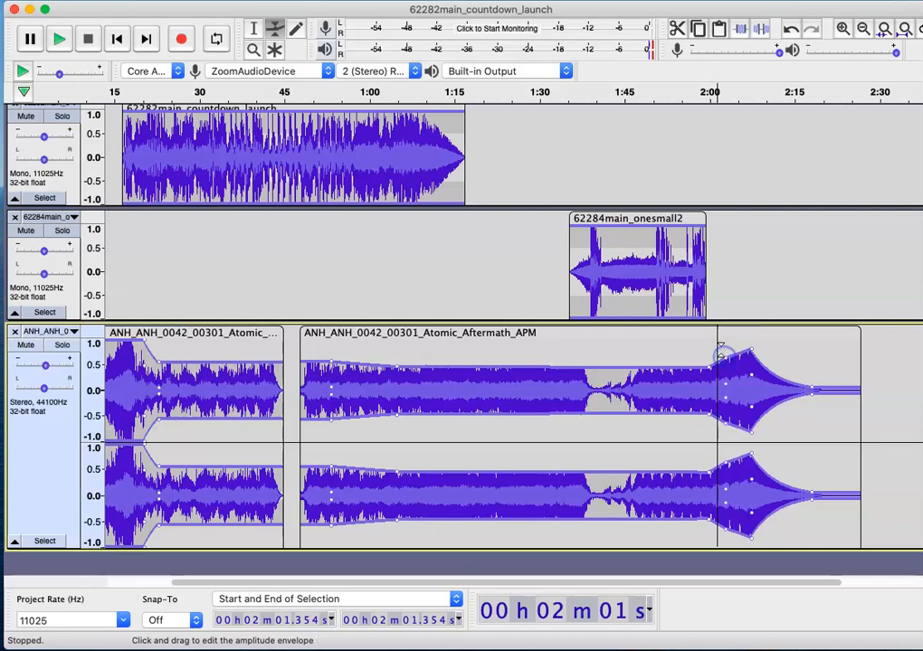
Step: Play the mix from about 1:58 to check the music swell and fade-out, and look over the whole arrangement
left_click(717, 94)
left_click(697, 90)
left_click(696, 95)
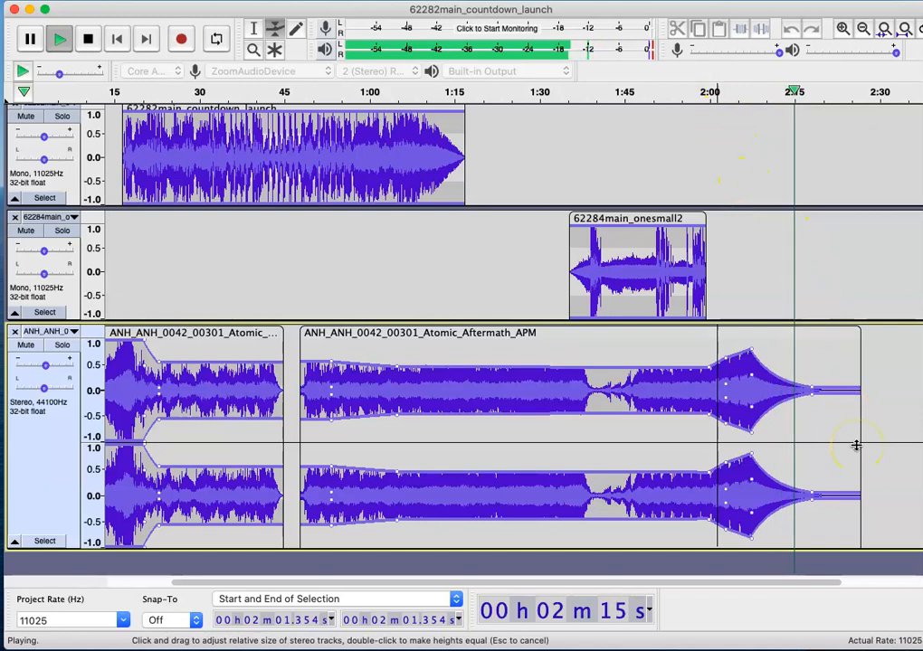
left_click(715, 469)
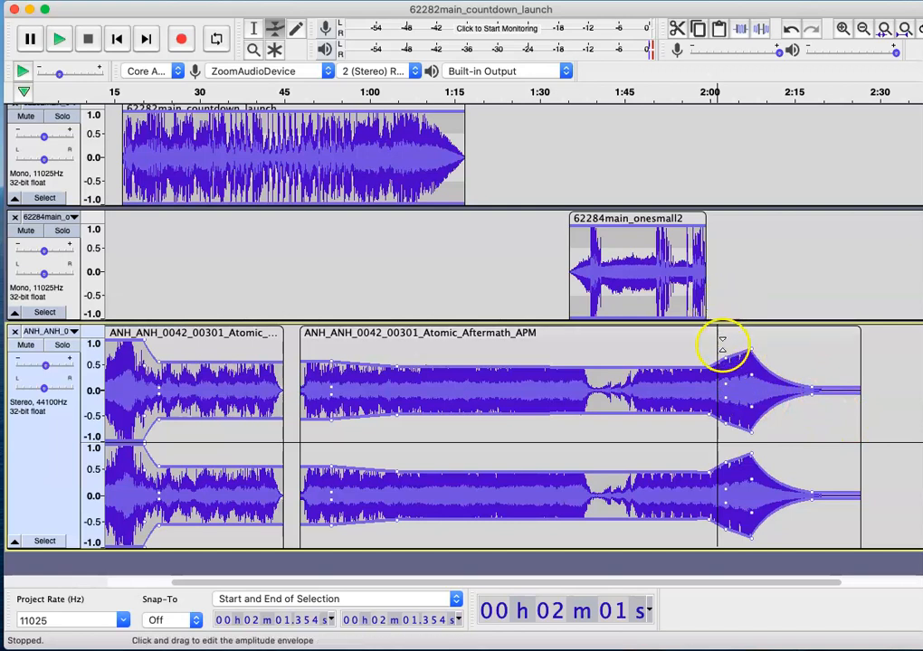
scroll(724, 361, "right", 3)
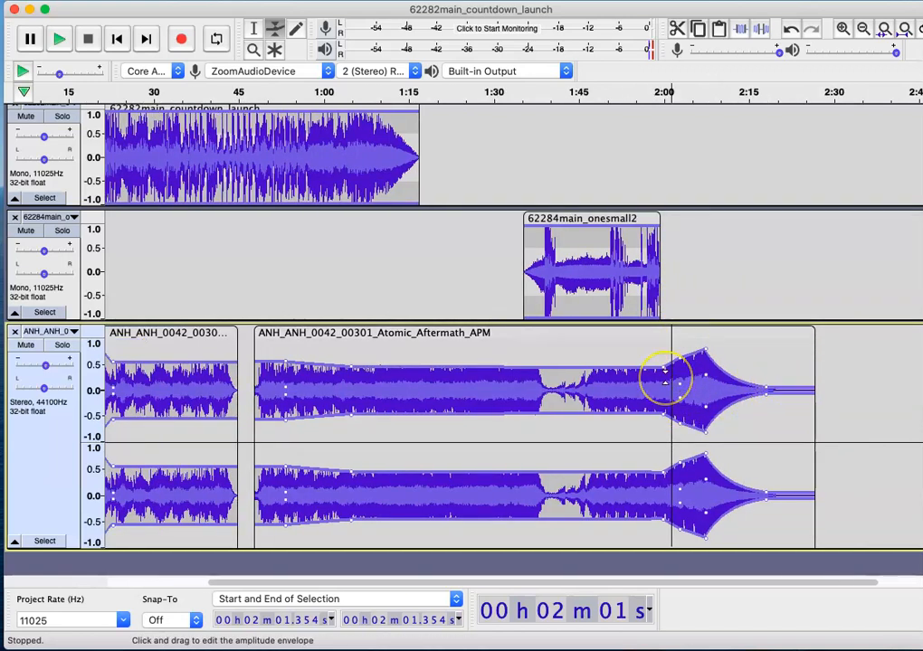
scroll(665, 375, "left", 5)
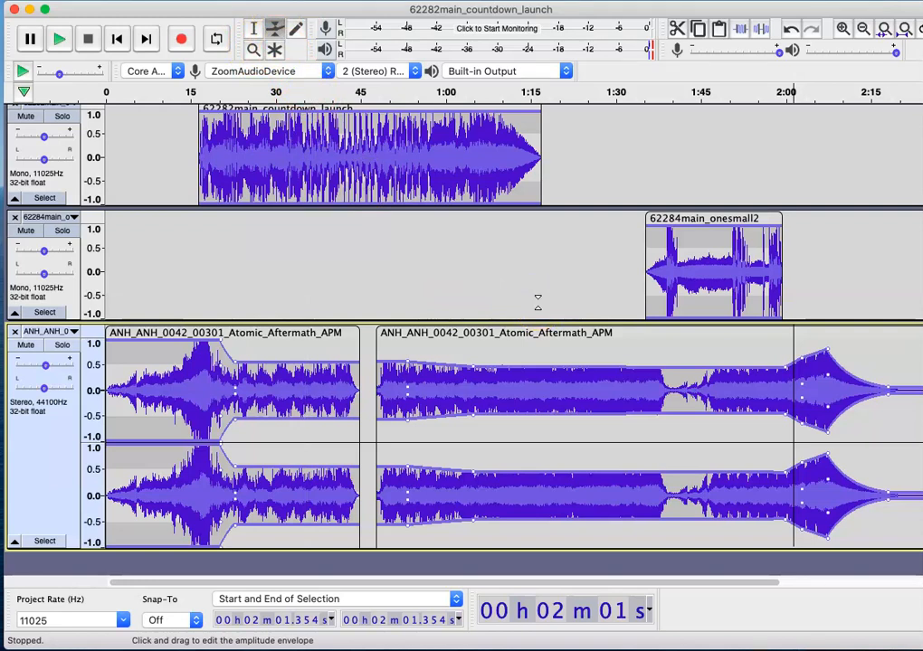
scroll(419, 236, "up", 1)
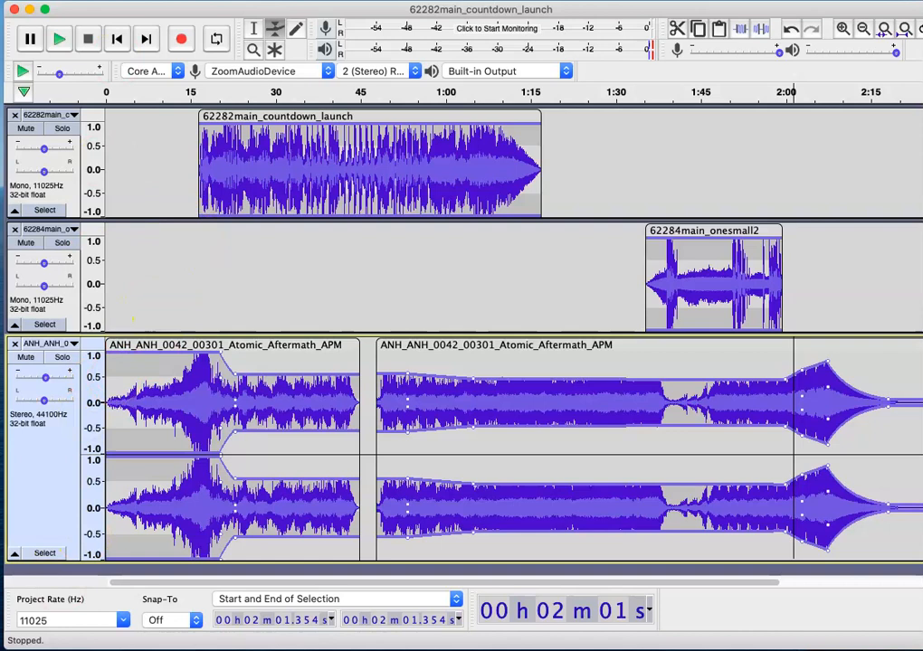
Step: Export the mix as the MP3 file 62282main_countdown_launch.mp3 in Documents, accepting the stereo mixdown, Standard quality preset and existing metadata tags
left_click(113, 0)
mouse_move(138, 96)
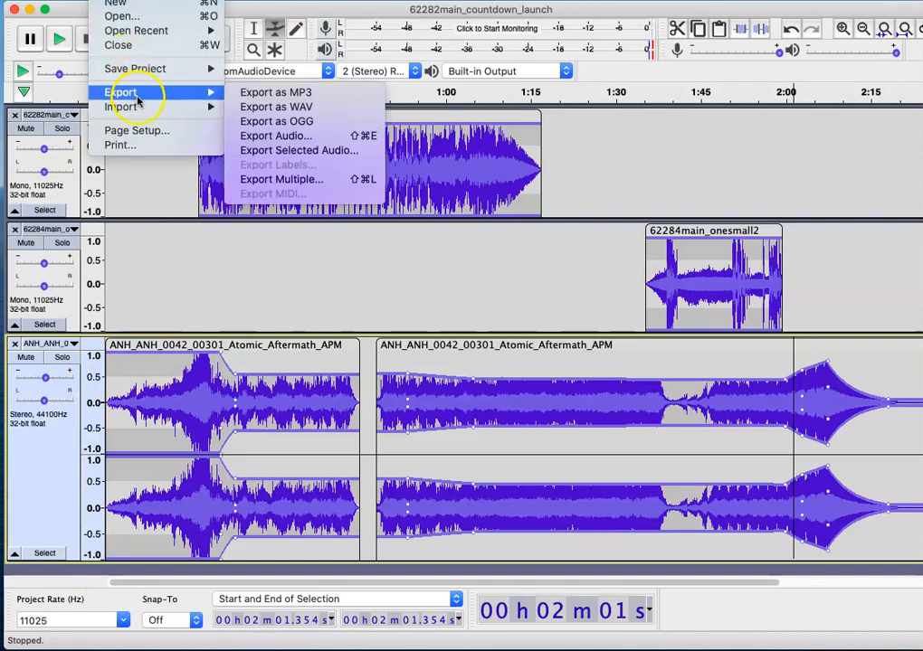
left_click(269, 99)
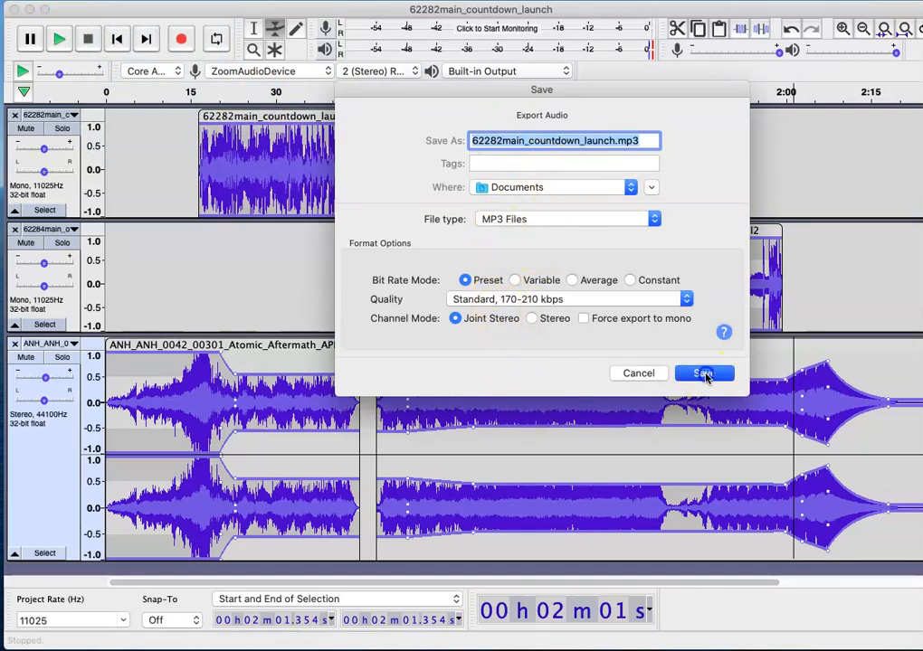
left_click(704, 374)
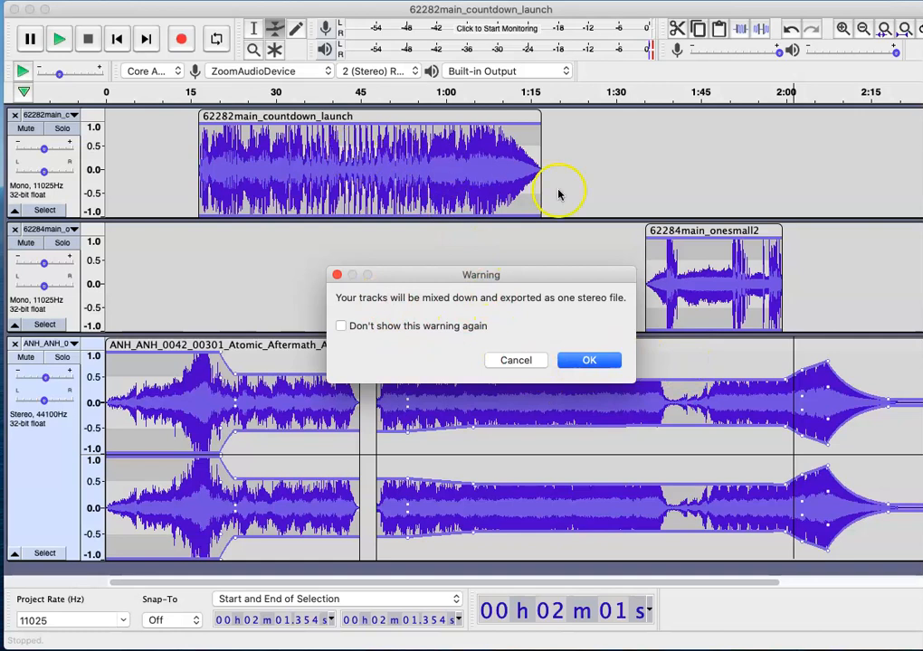
left_click(590, 362)
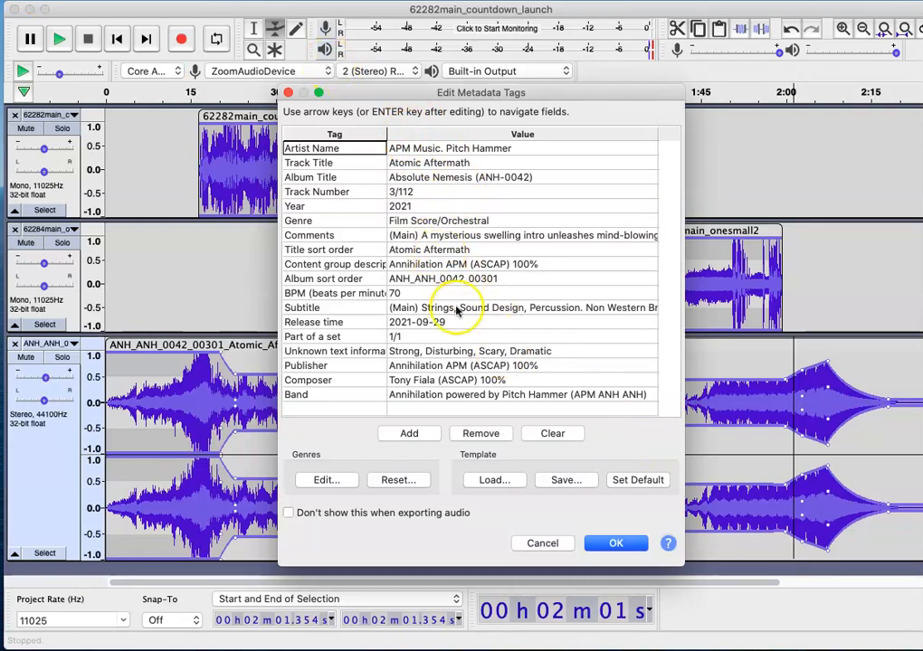
left_click(614, 544)
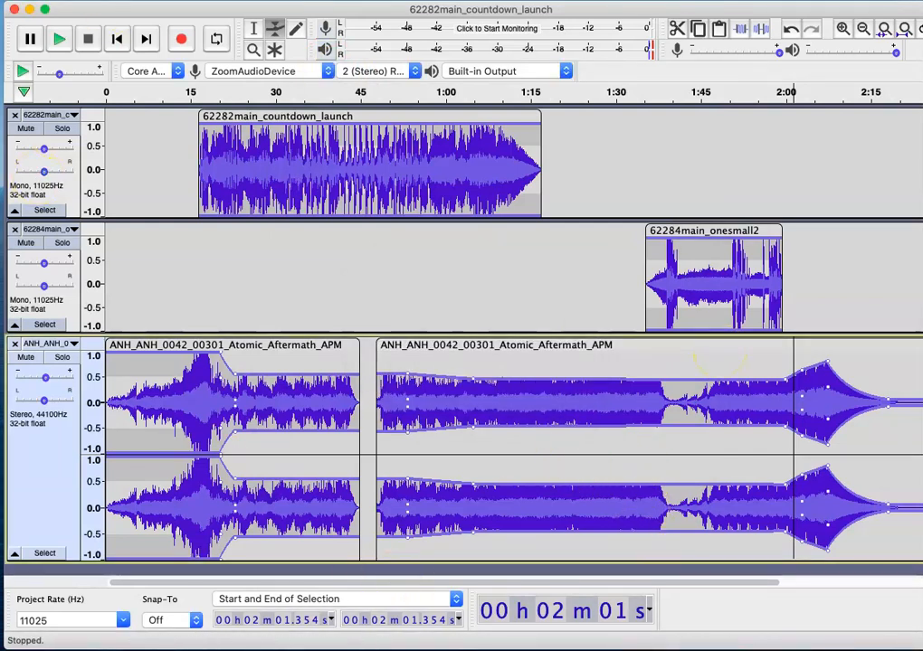
Step: Save the Audacity project as 62282main_countdown_launch.aup3 in the Audio Project folder
left_click(101, 1)
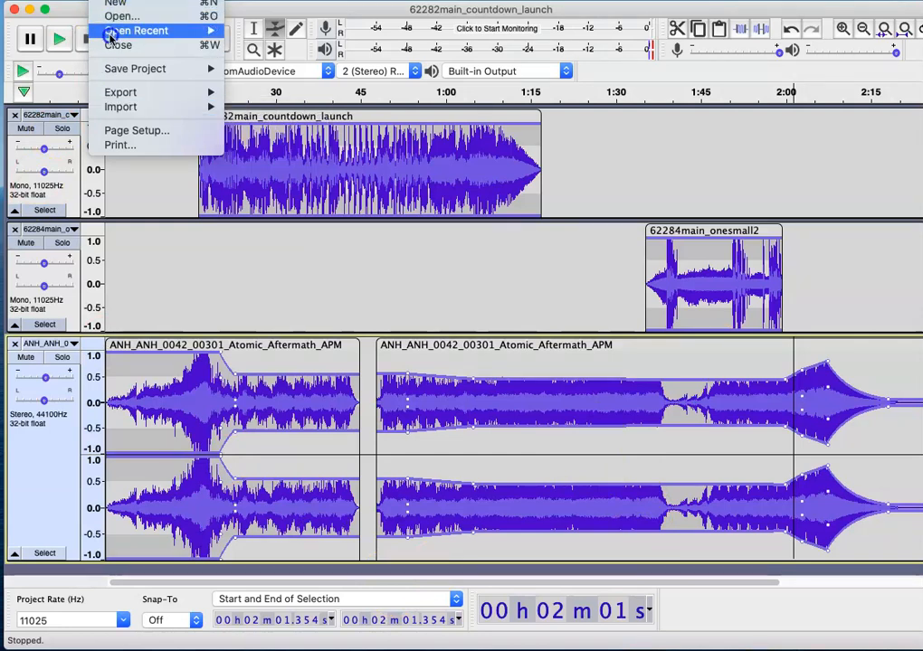
mouse_move(110, 65)
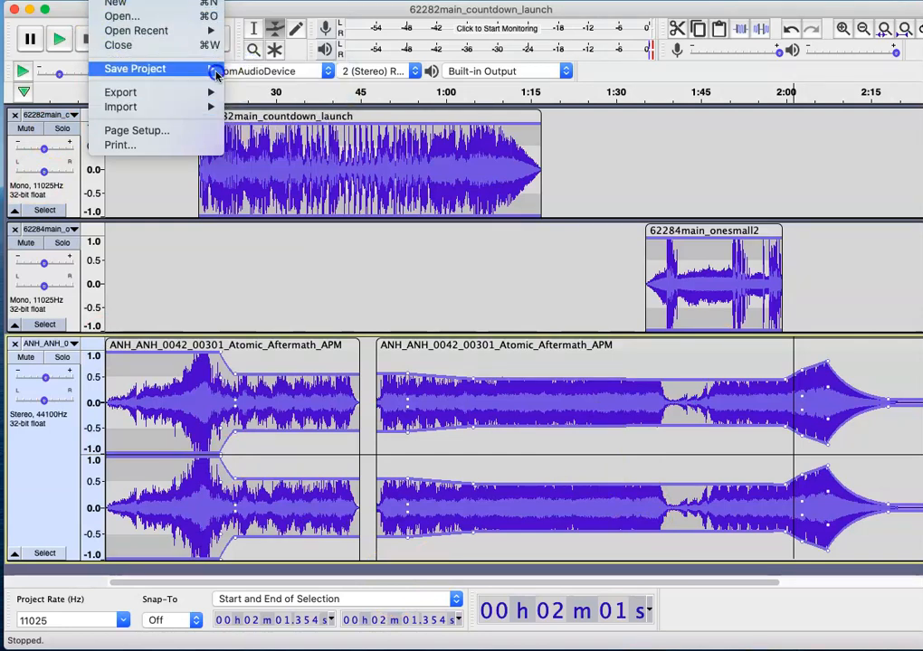
left_click(252, 85)
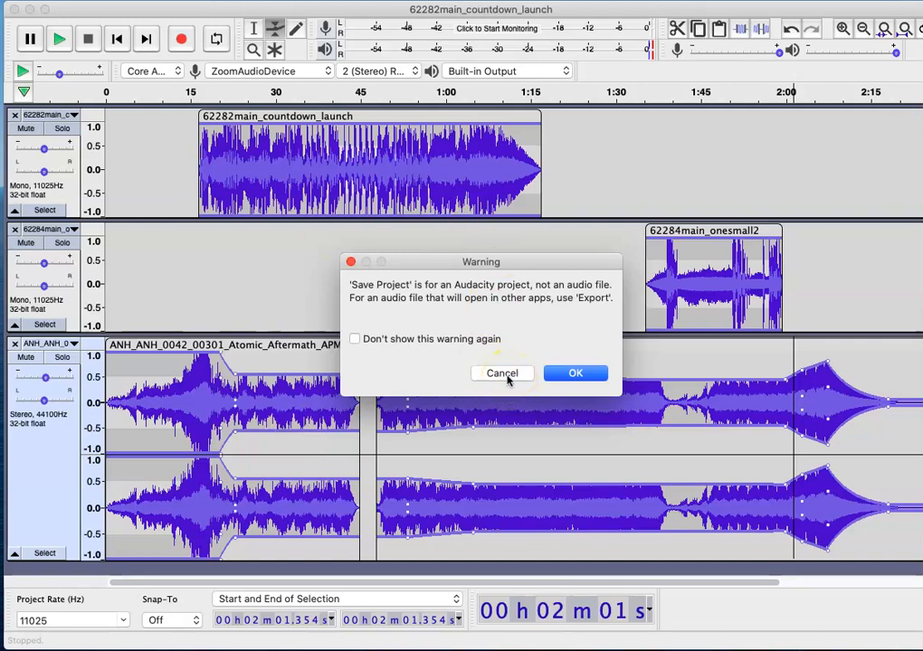
left_click(586, 373)
left_click(596, 374)
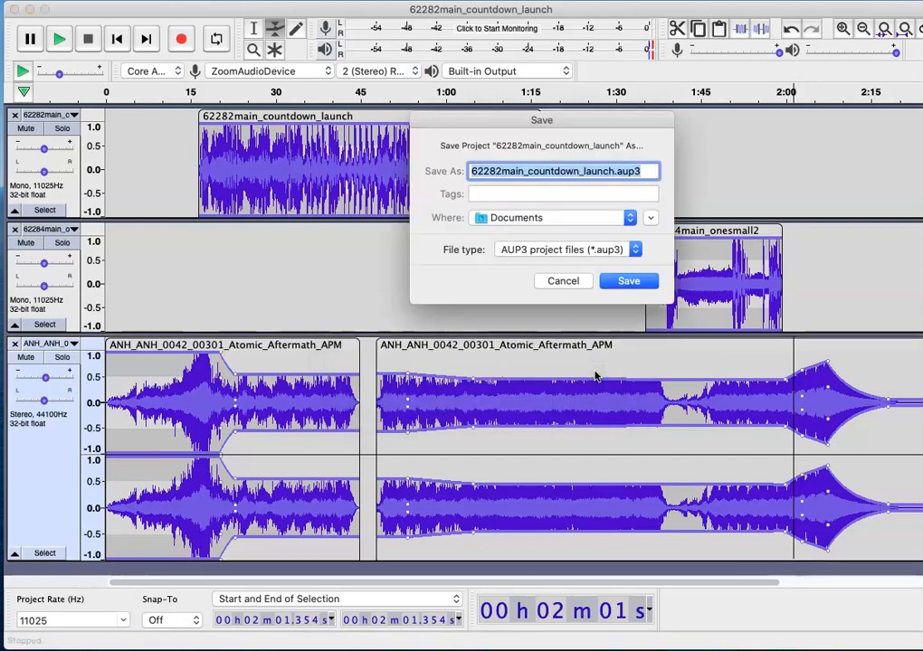
left_click(543, 218)
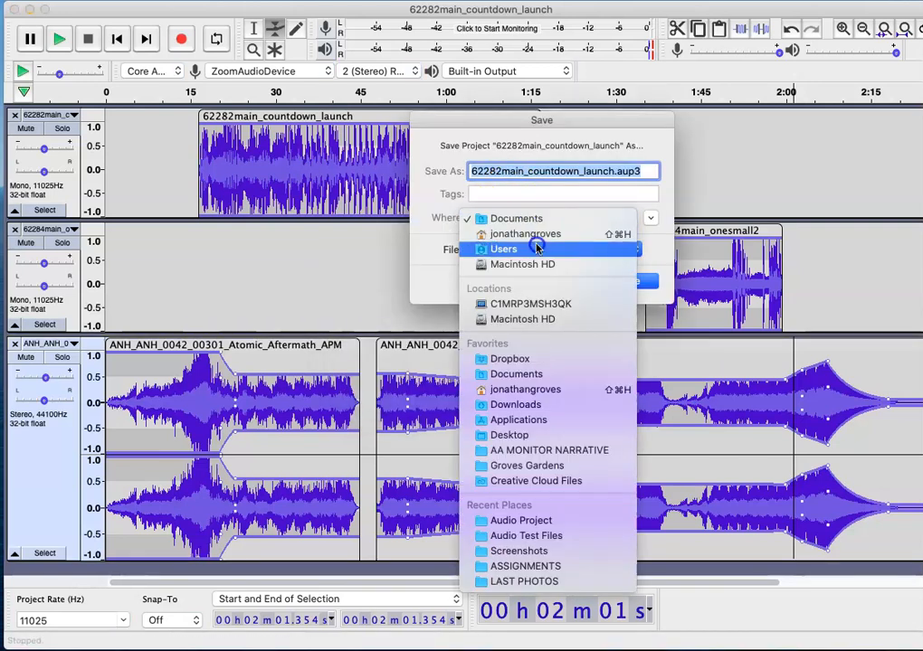
left_click(531, 434)
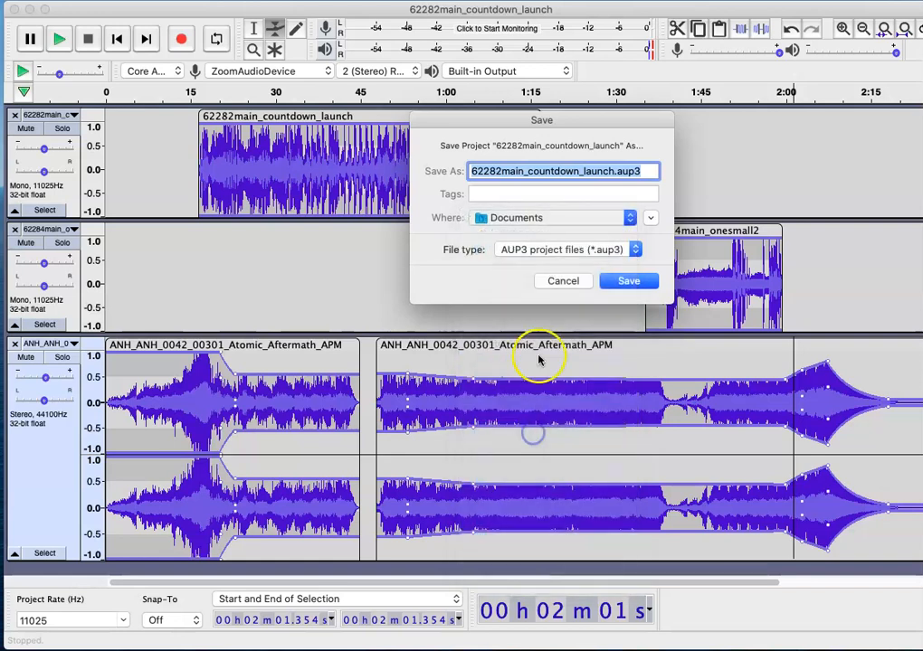
left_click(567, 222)
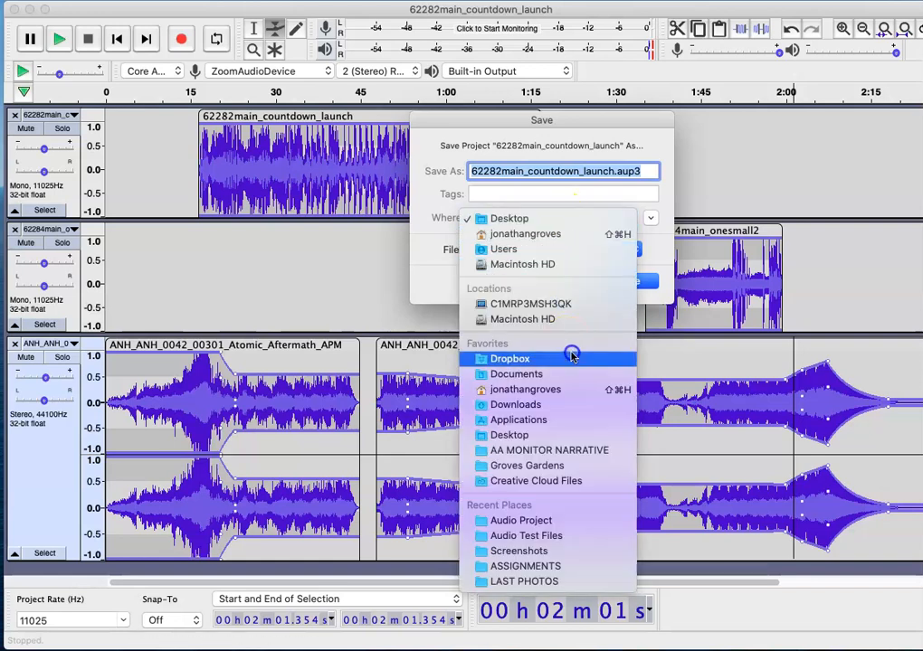
left_click(557, 522)
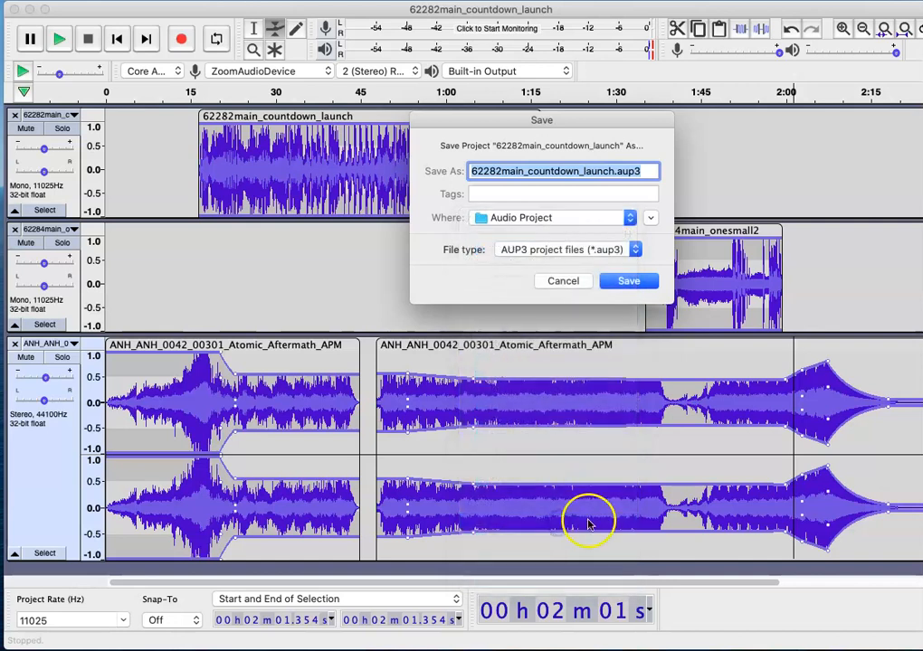
left_click(633, 281)
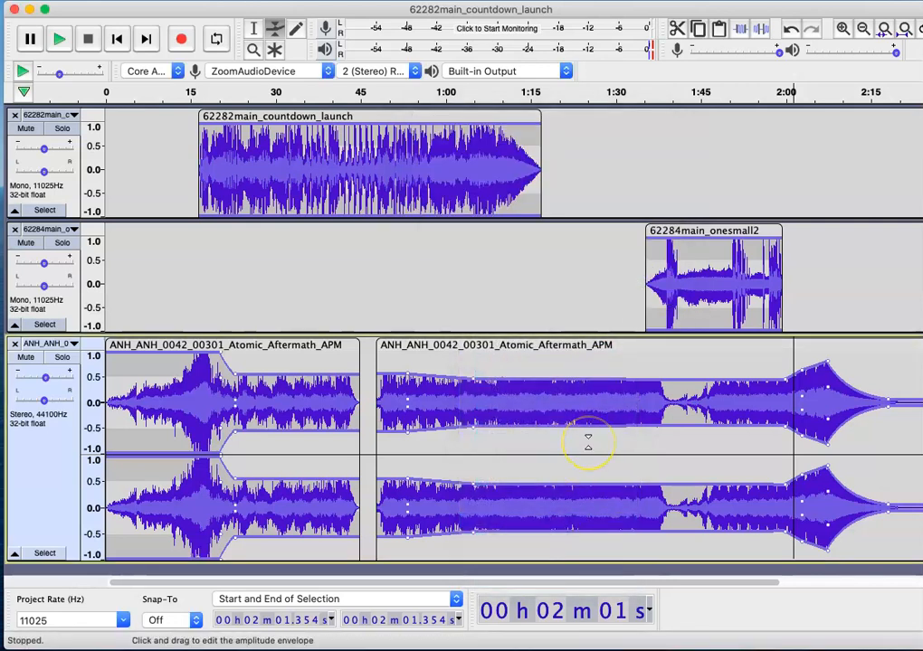